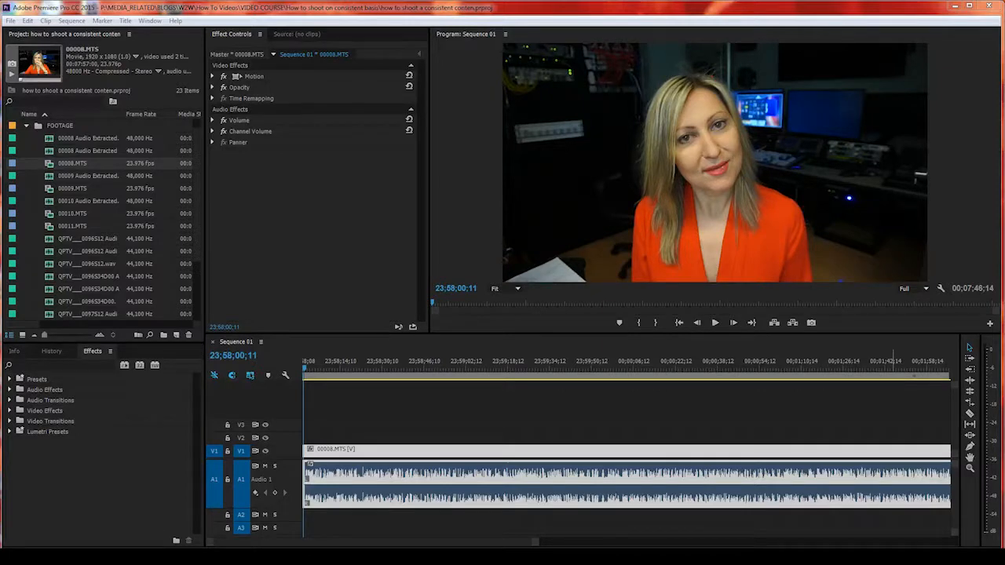
Step: Zoom the timeline out and play Sequence 01 from about 23;58;34 to review the clip
click(969, 347)
key(minus)
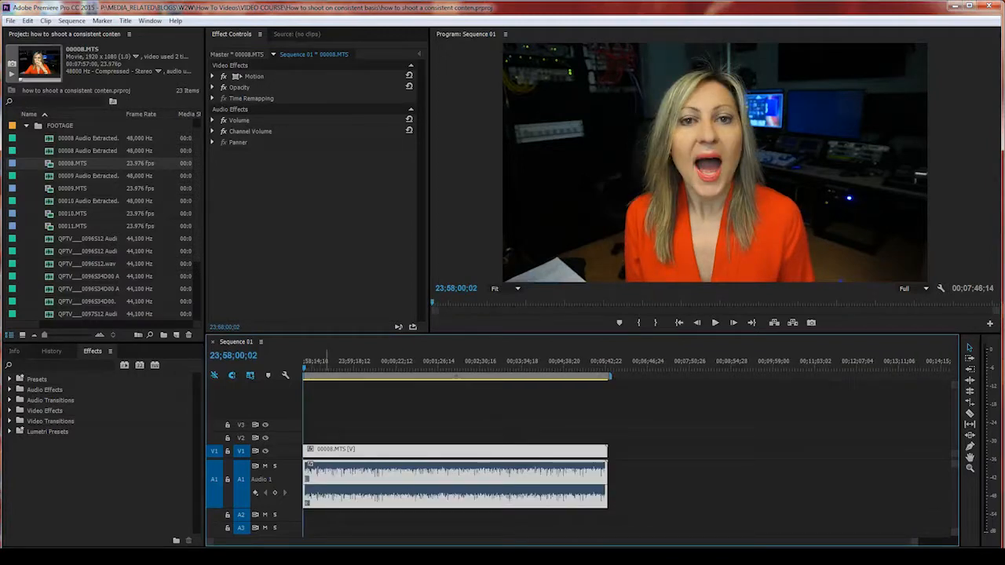
click(325, 366)
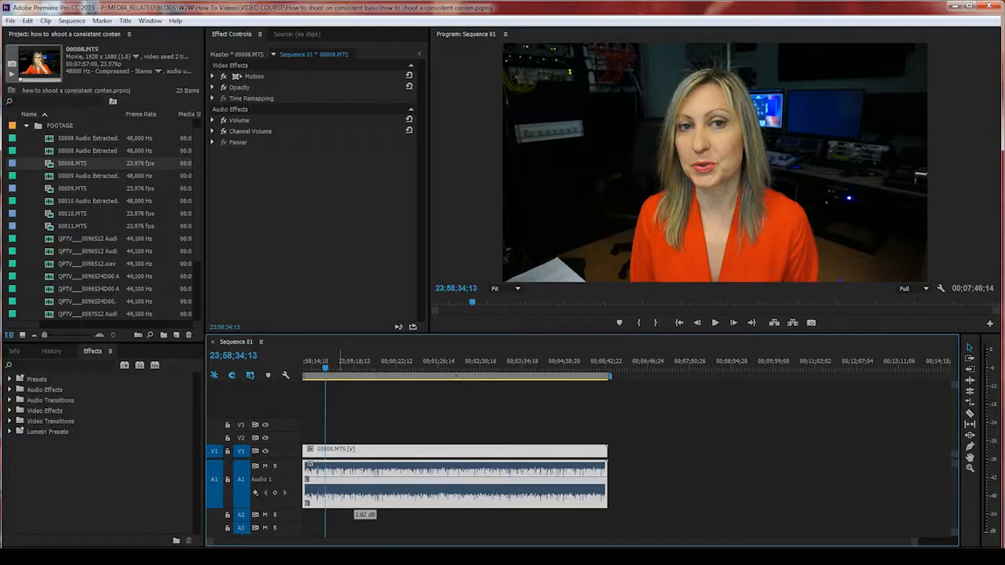
key(space)
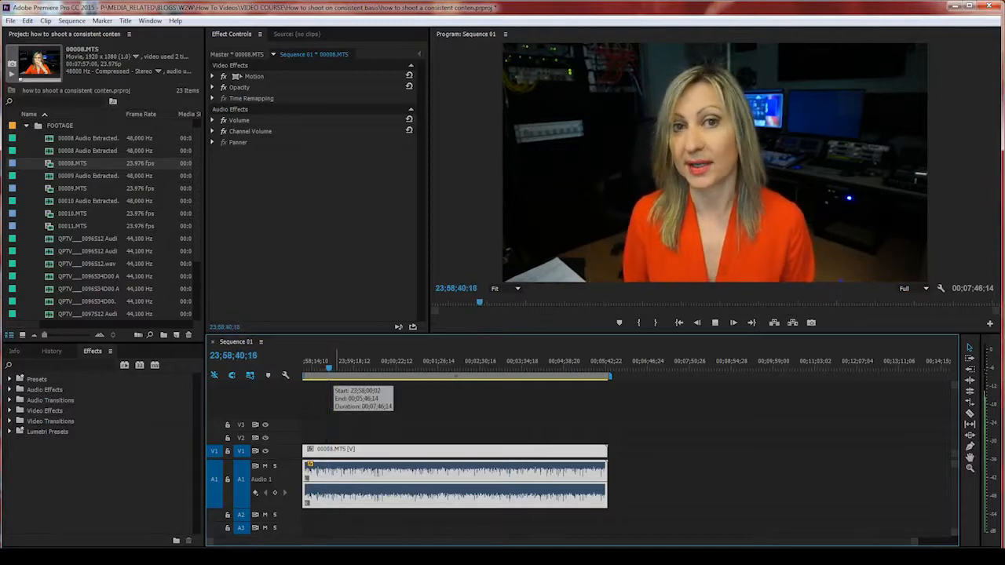
key(space)
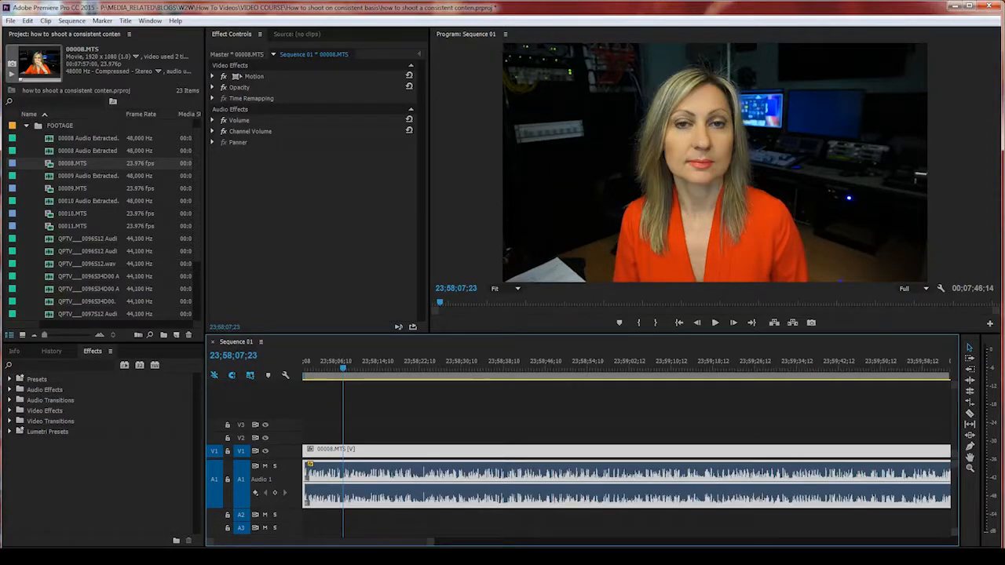
Step: Replay from 23;58;03 with the timeline zoomed in to locate the bad take
click(333, 367)
key(space)
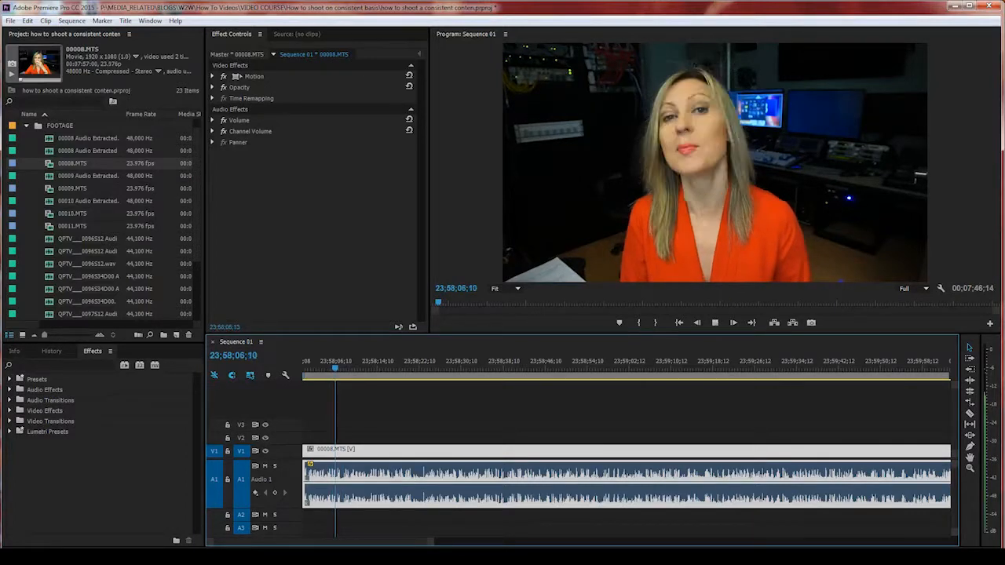
click(318, 368)
key(space)
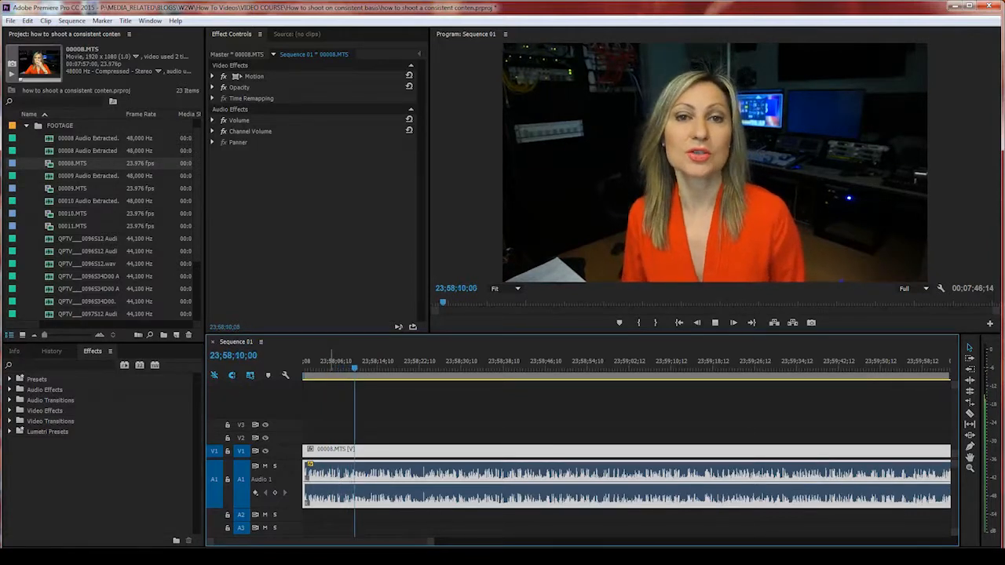
key(space)
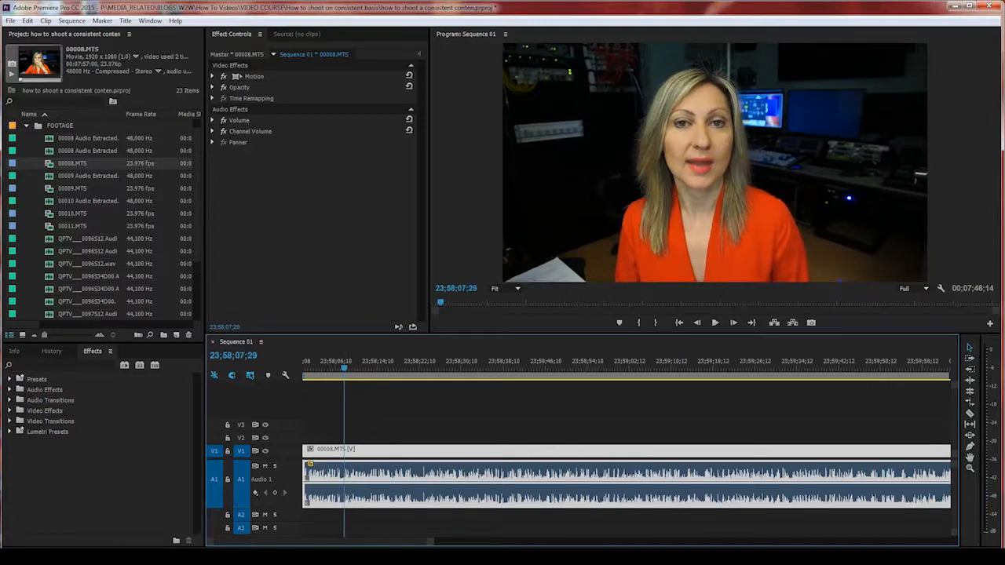
key(equal)
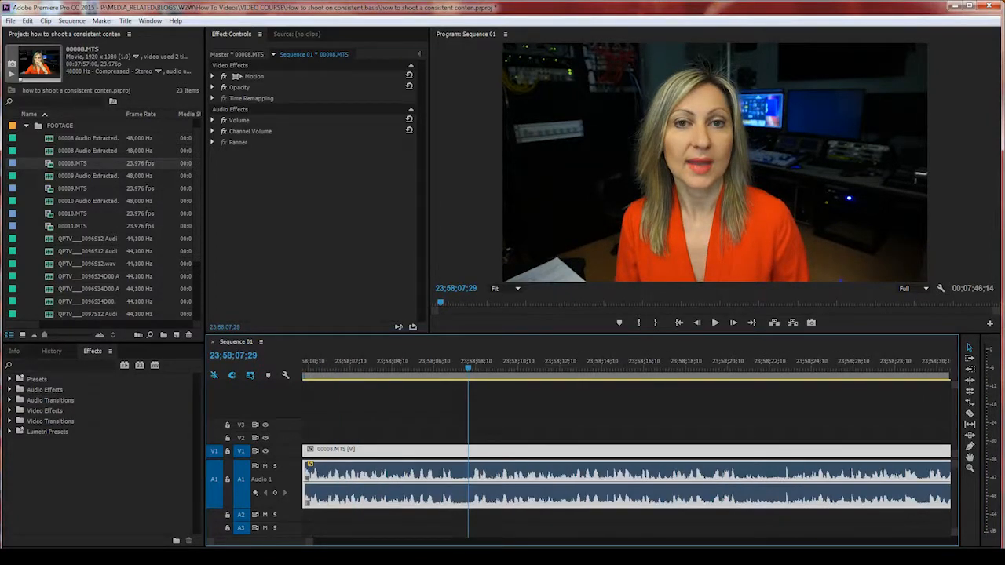
key(space)
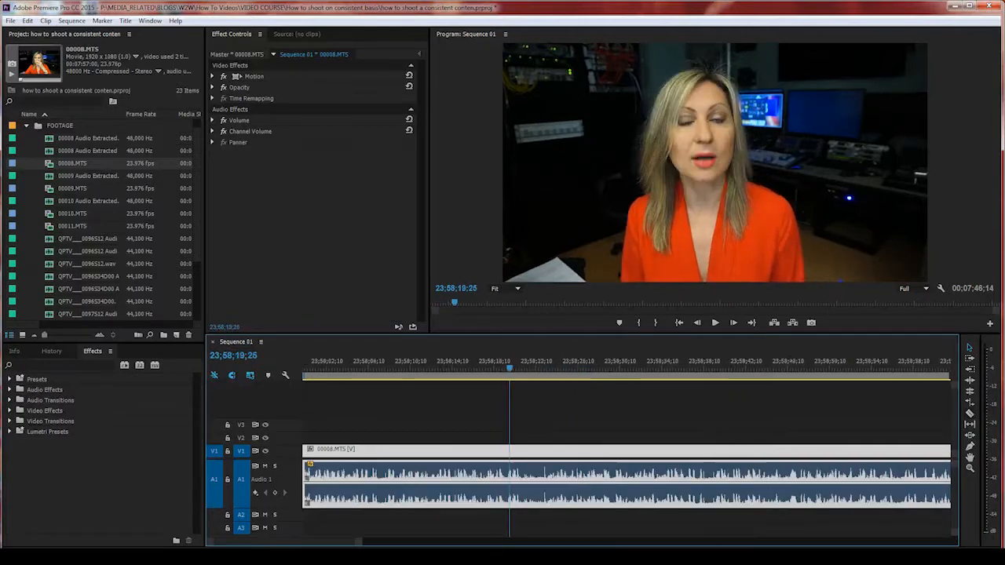
key(space)
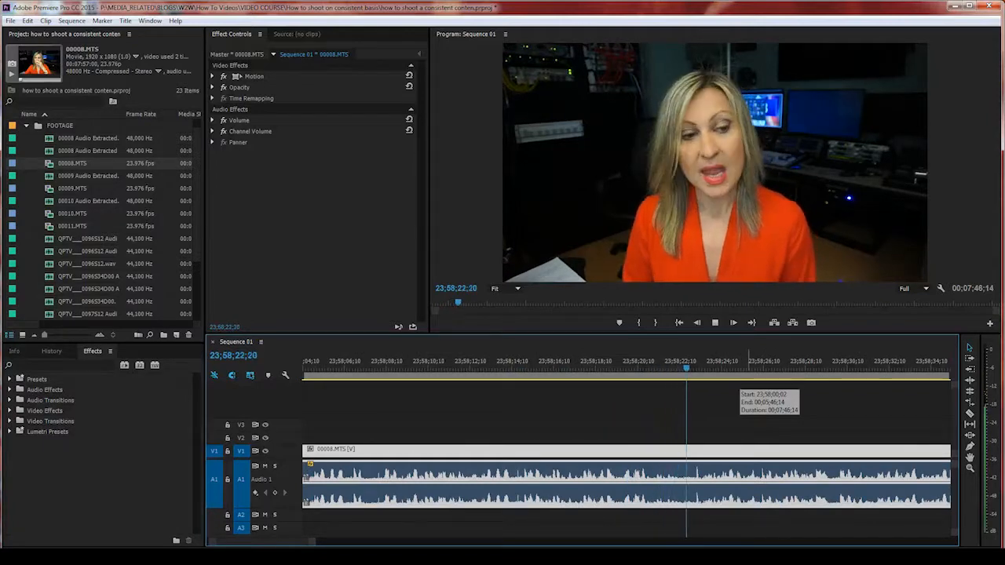
key(minus)
key(equal)
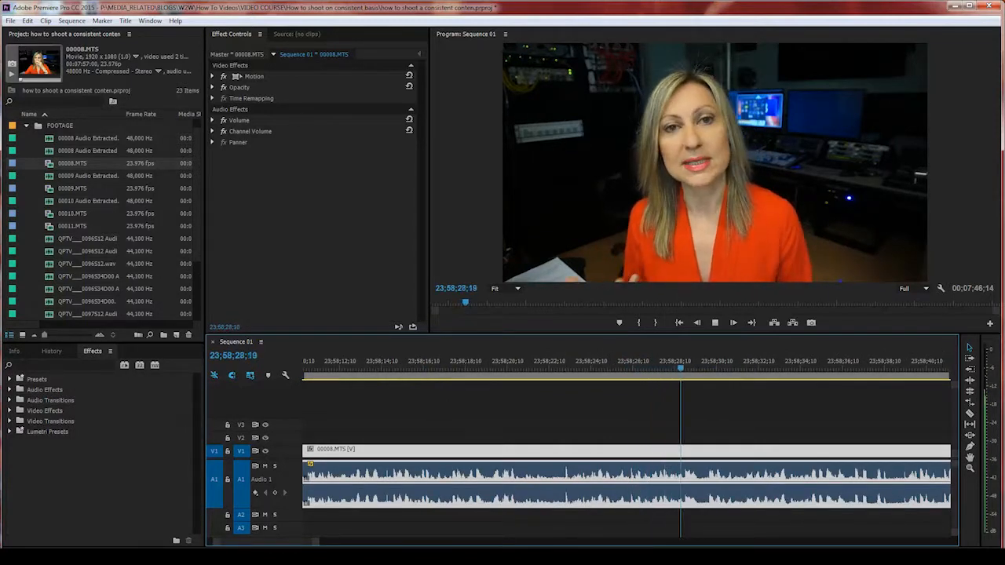
Step: Razor 00008.MTS at both ends of the bad take, around 23;58;22 and 23;58;29;23
click(970, 414)
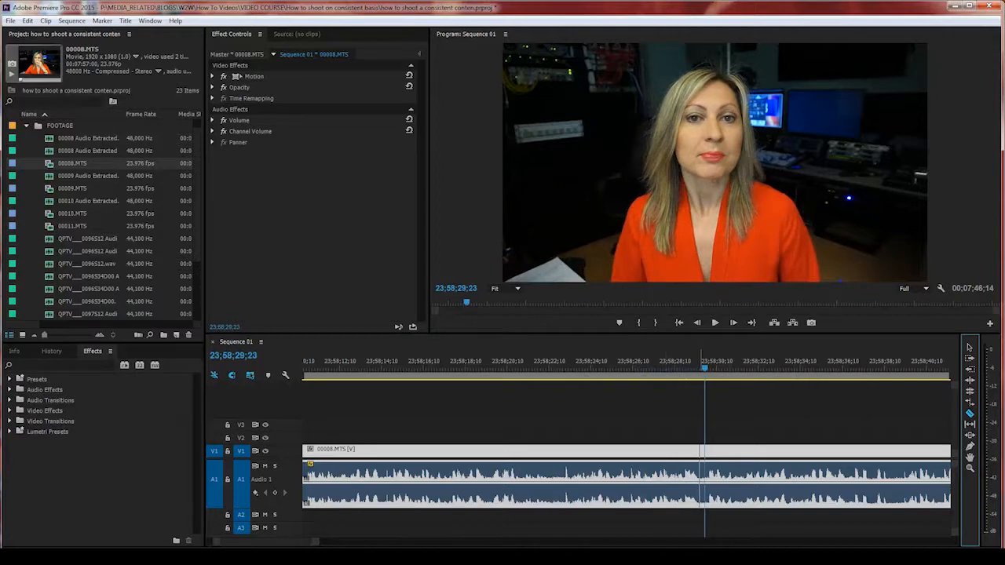
click(704, 471)
click(549, 475)
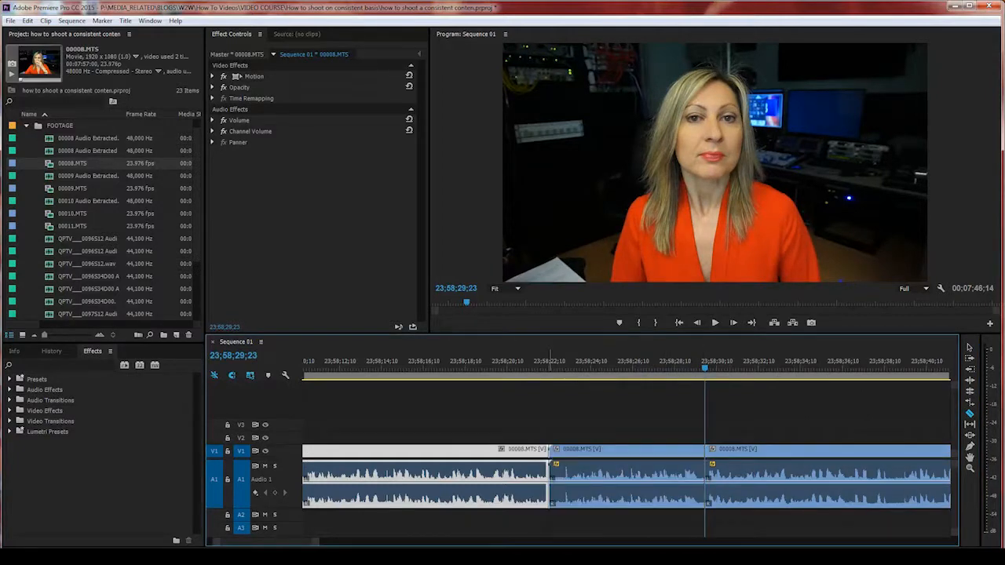
click(630, 367)
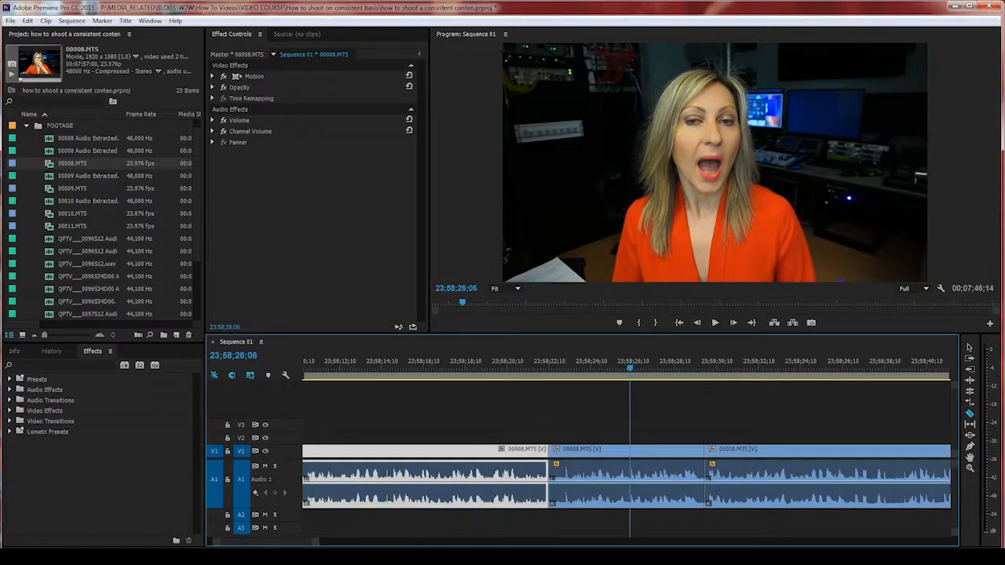
key(v)
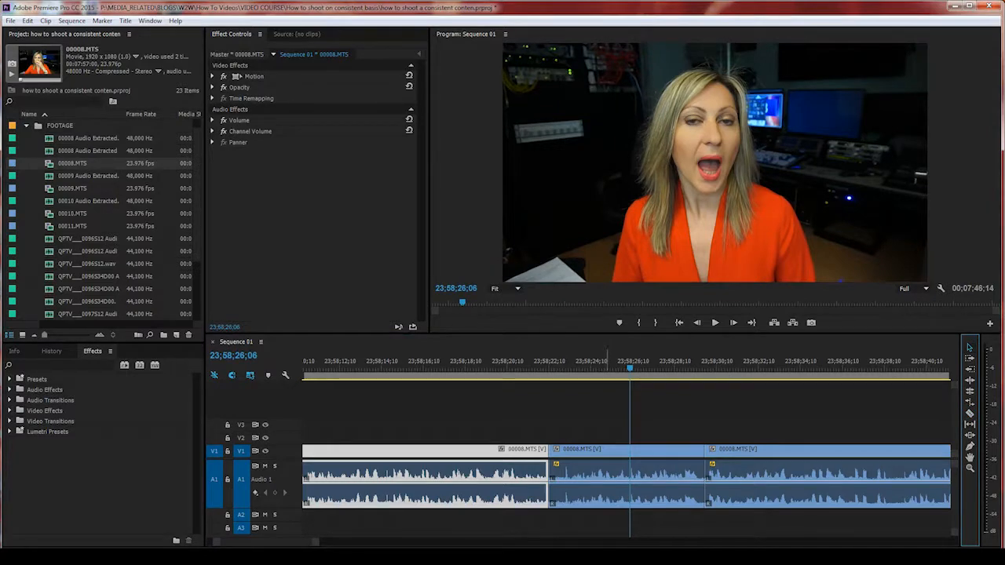
Step: Ripple delete the middle bad-take piece so the remaining pieces close up
key(c)
right_click(634, 474)
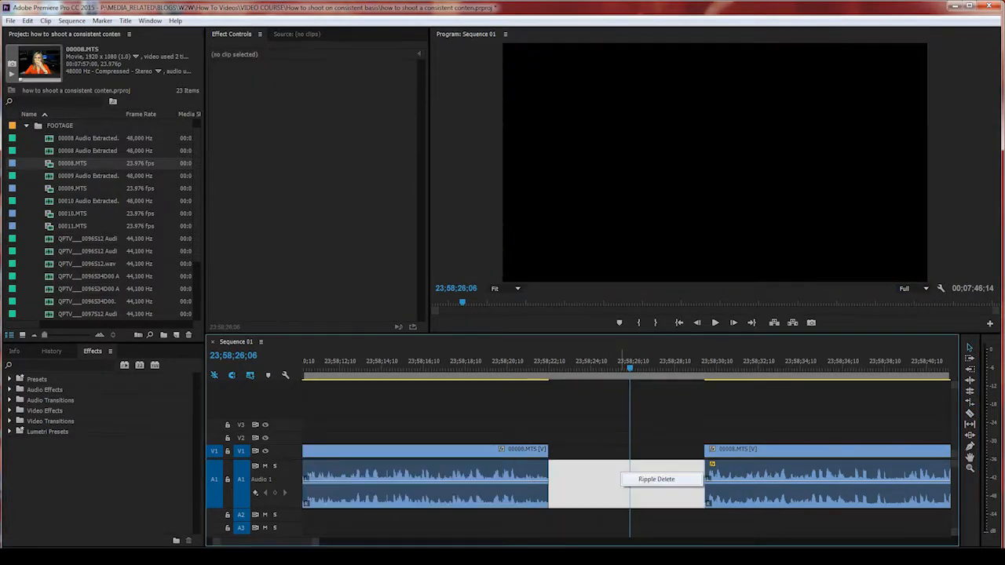
click(662, 478)
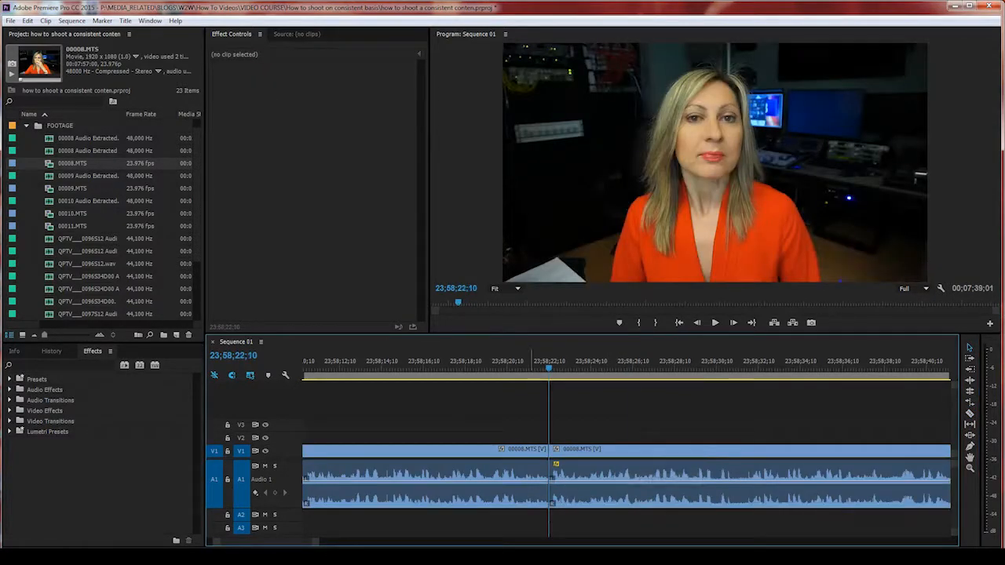
Step: Zoom the timeline and bring the playhead to the new edit near 23;58;22
click(532, 361)
key(minus)
key(minus)
key(minus)
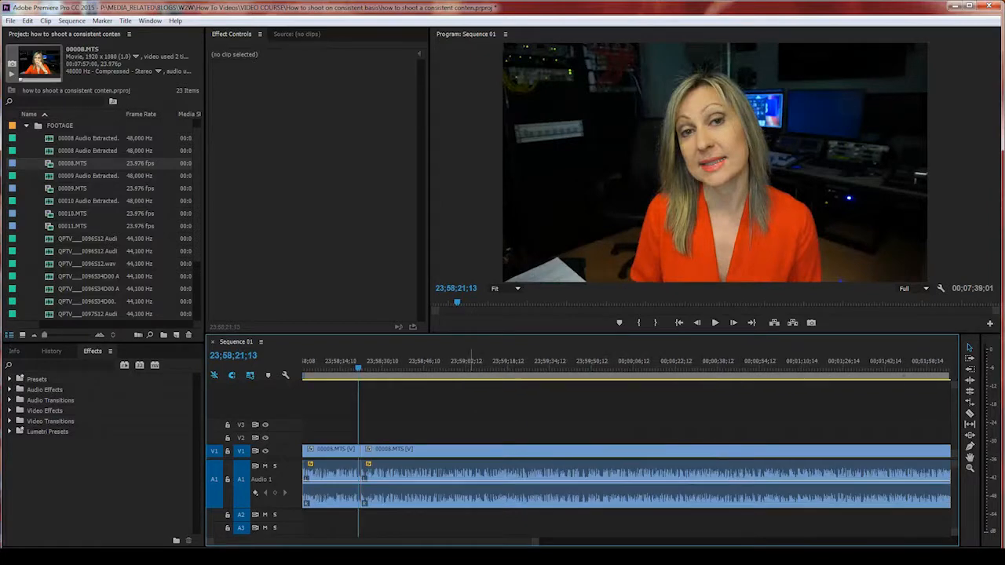
key(minus)
key(minus)
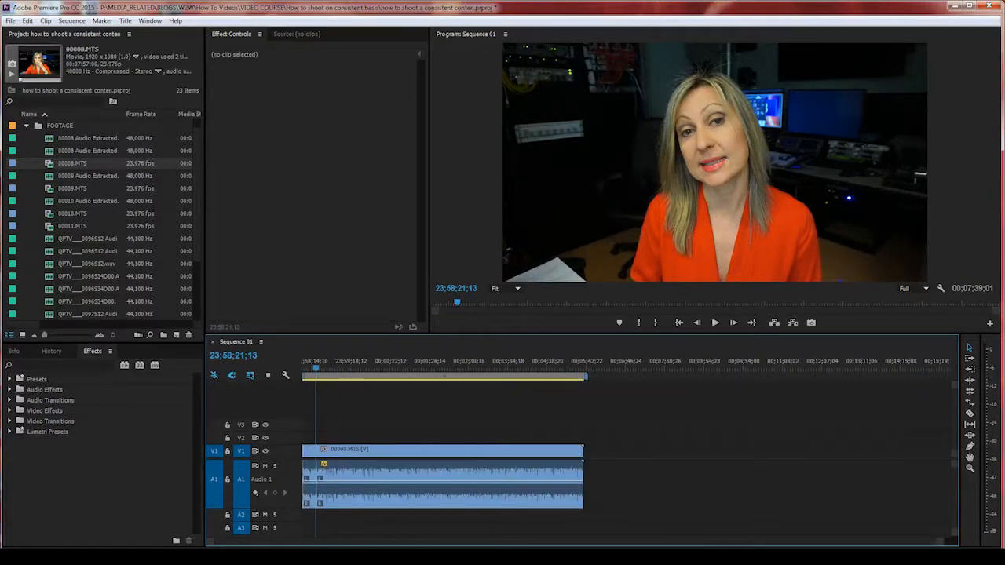
key(equal)
key(equal)
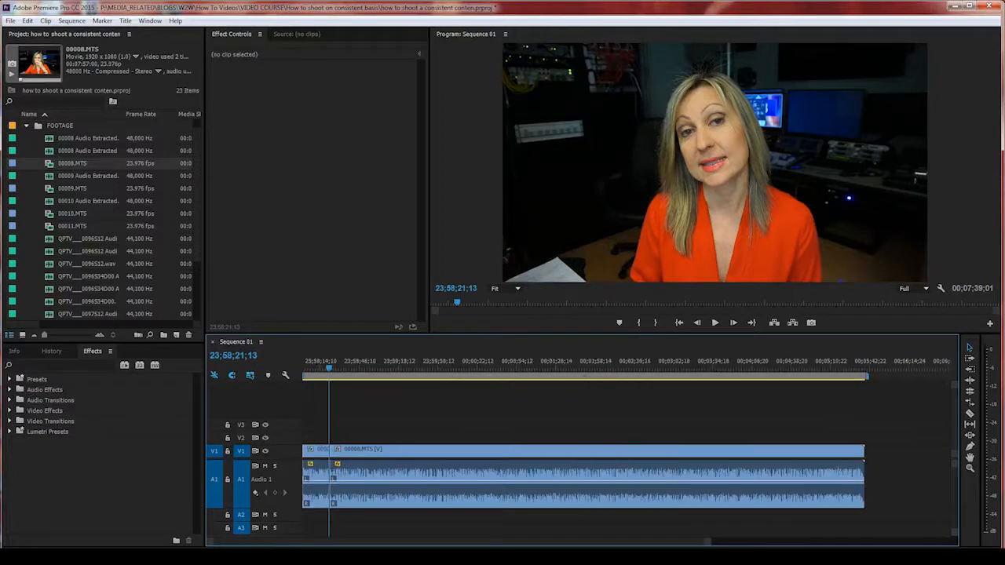
click(329, 361)
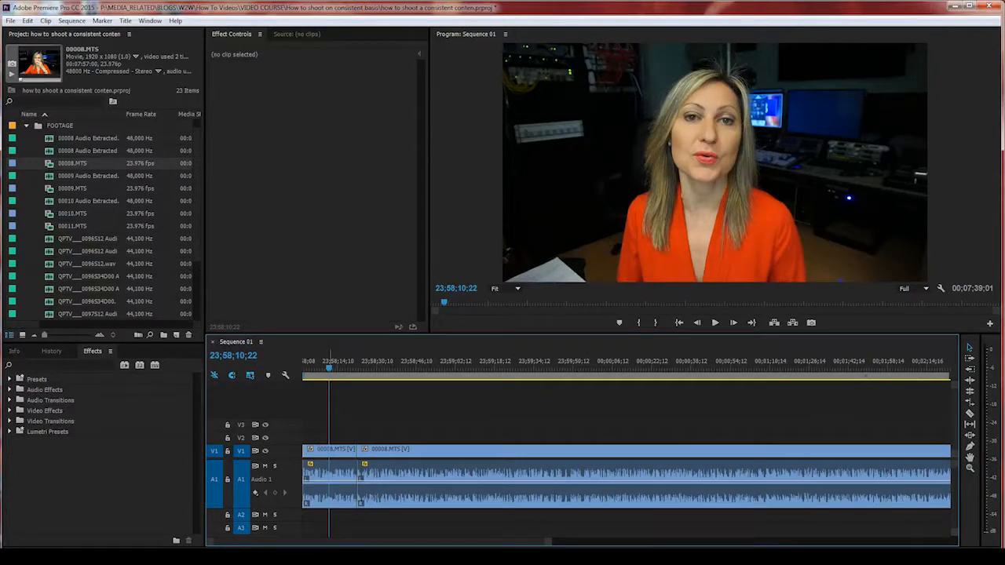
key(equal)
key(equal)
click(511, 362)
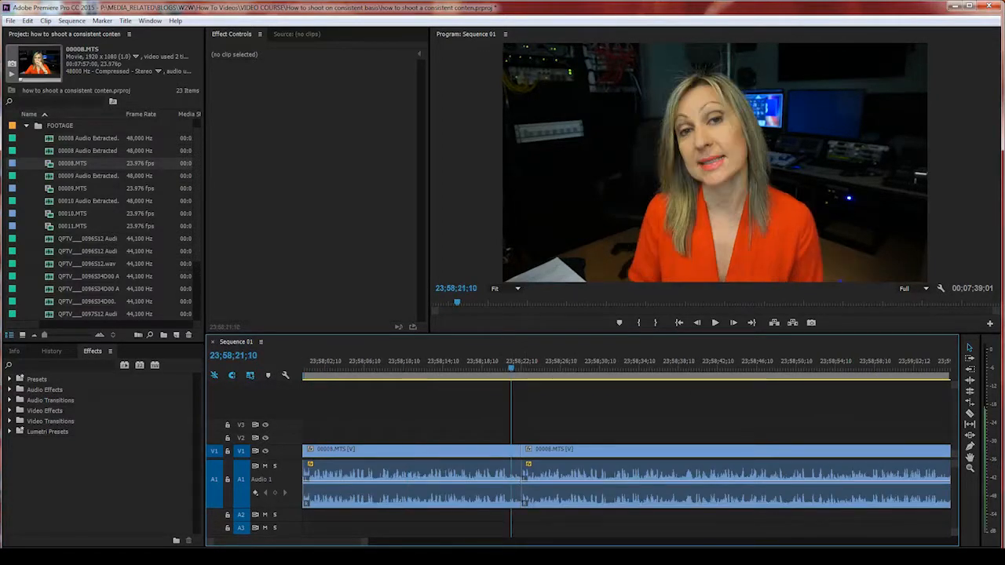
key(equal)
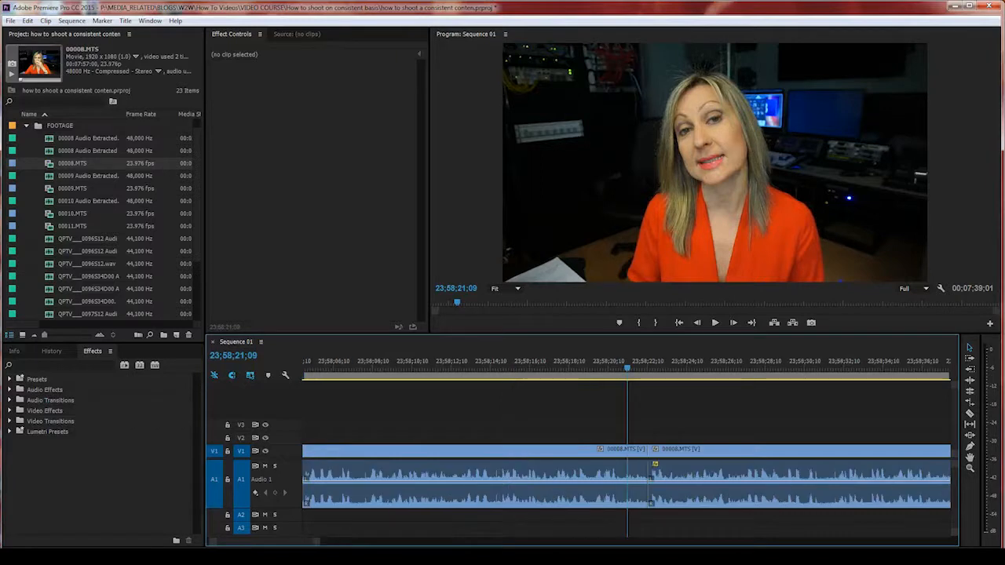
Step: Select the piece after the cut and review the edit with playback and frame stepping
click(689, 477)
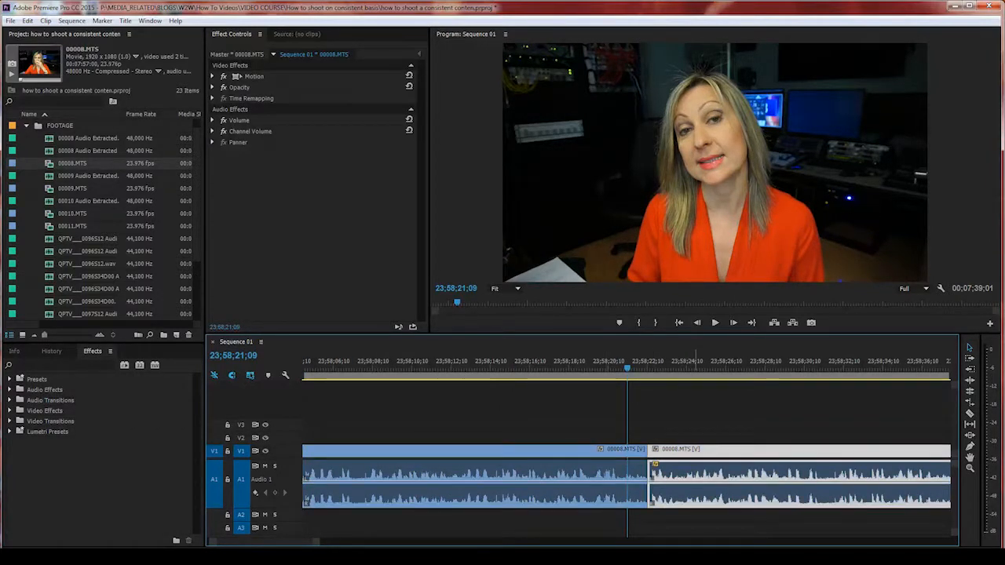
key(space)
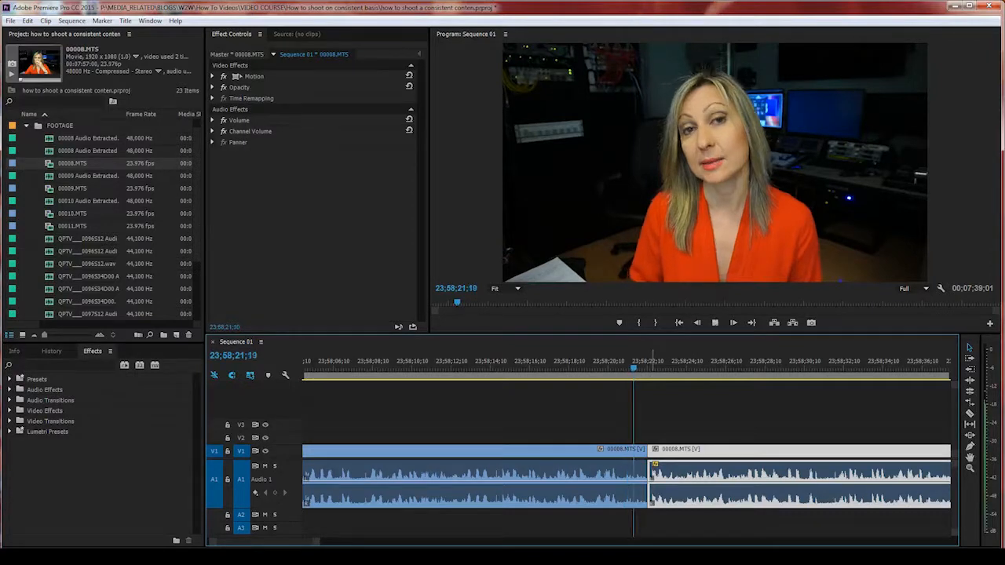
key(space)
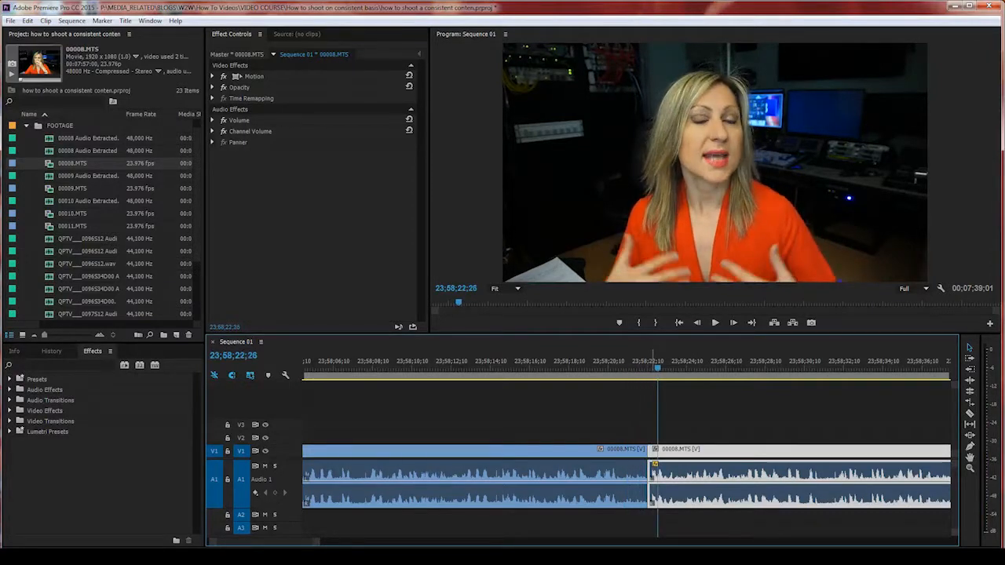
click(644, 364)
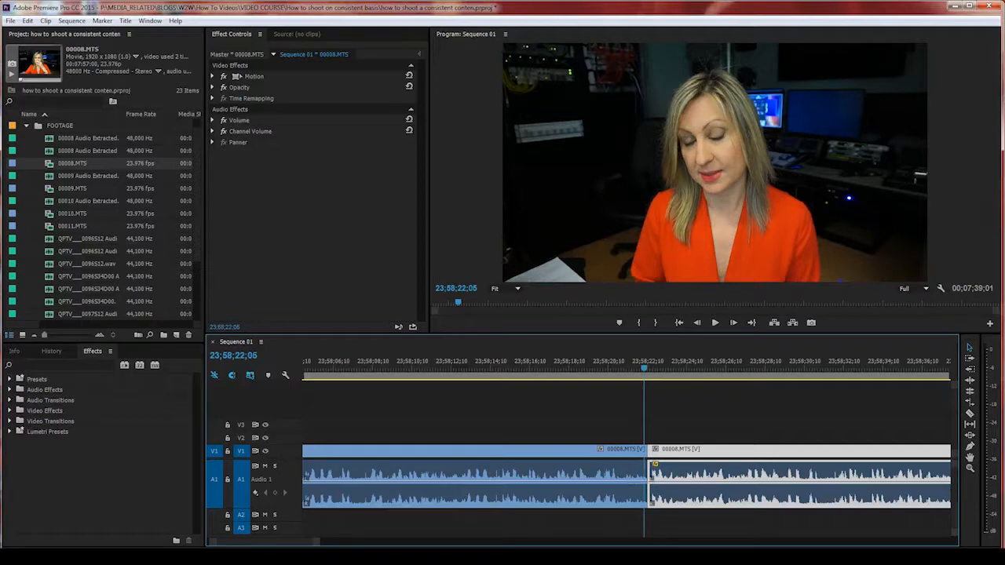
key(Right)
key(Right)
key(Right)
key(Right)
key(Right)
key(Right)
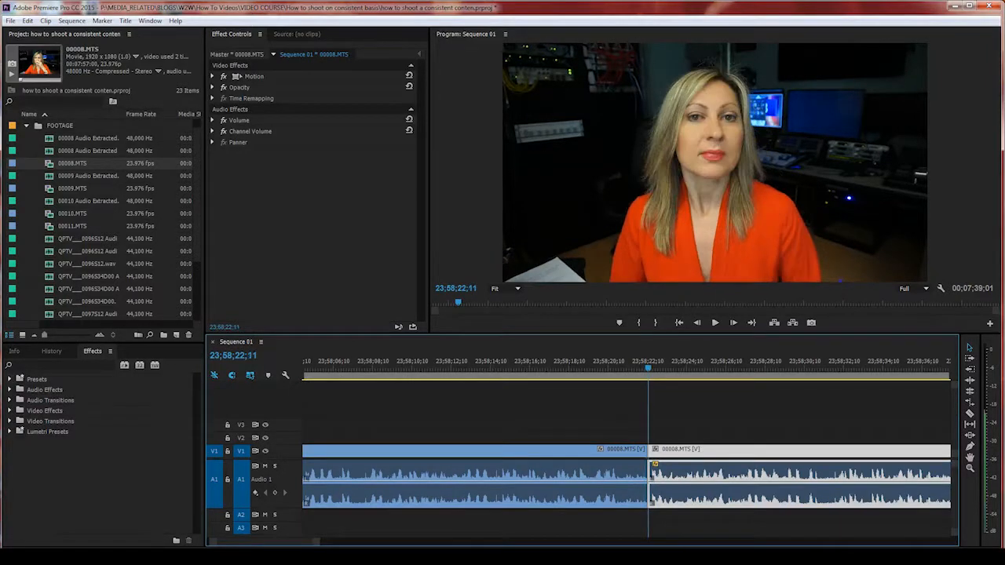
key(Left)
key(Left)
key(Left)
key(Left)
key(Left)
key(Left)
key(Left)
key(Left)
key(Left)
key(Left)
key(Left)
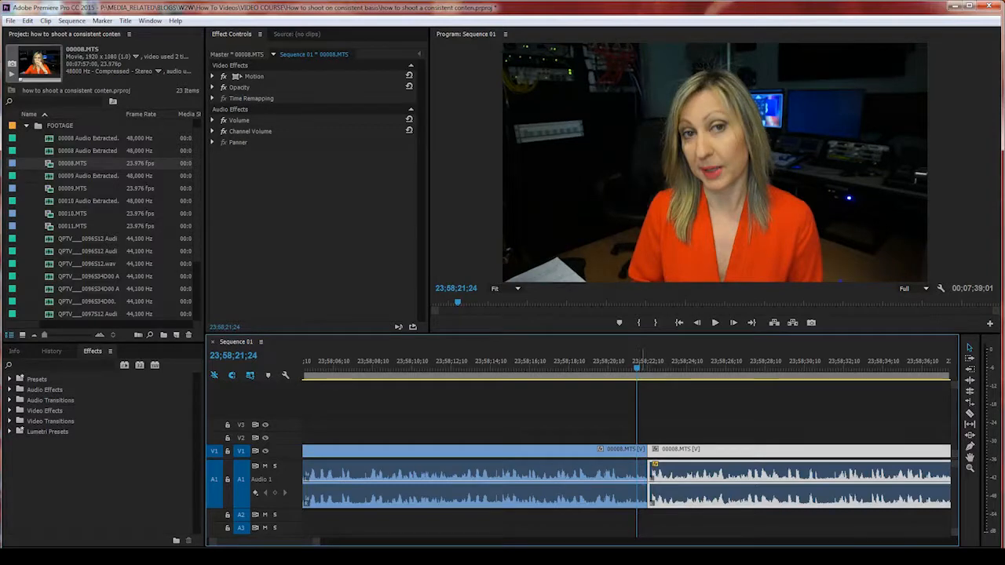
key(minus)
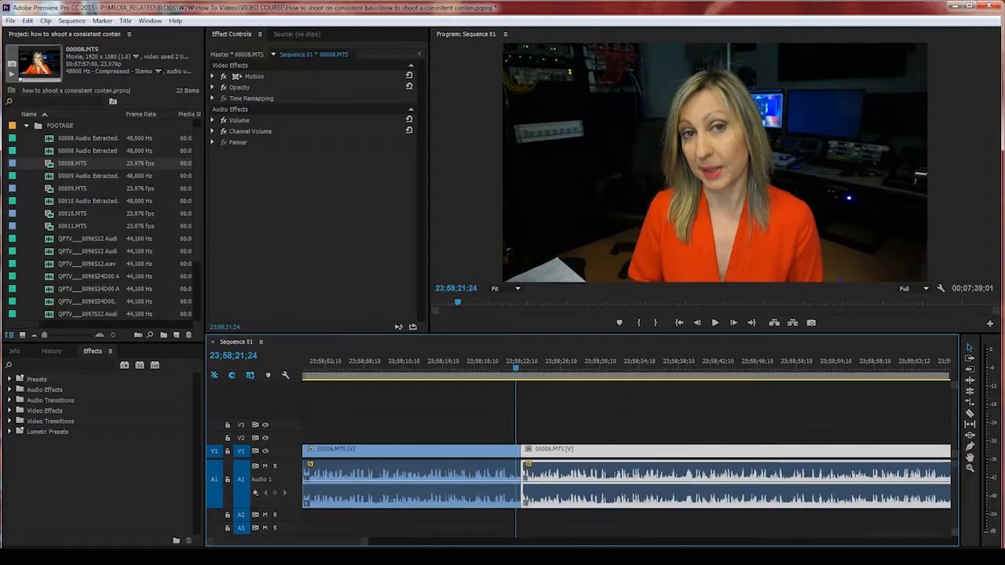
key(equal)
key(equal)
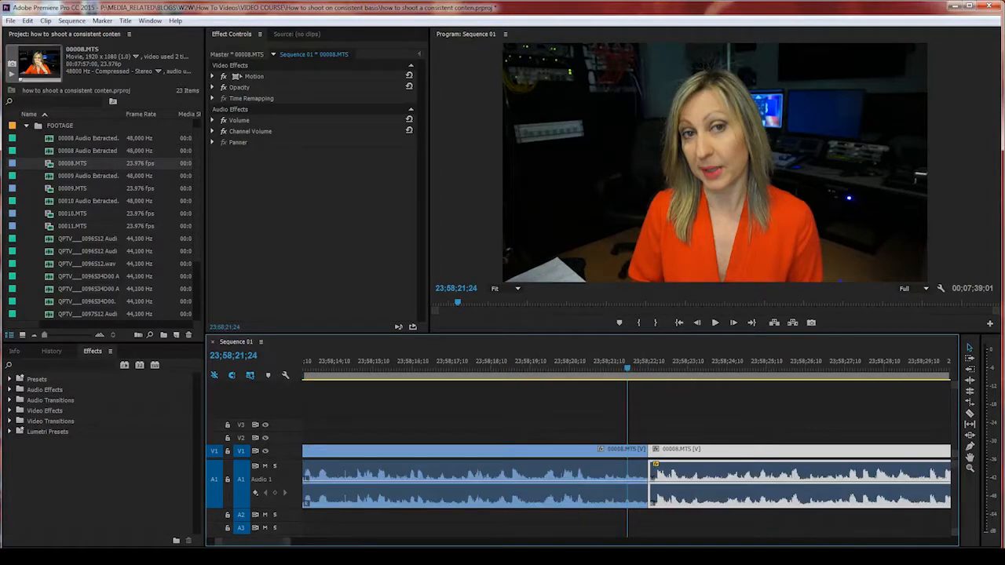
key(minus)
key(minus)
key(minus)
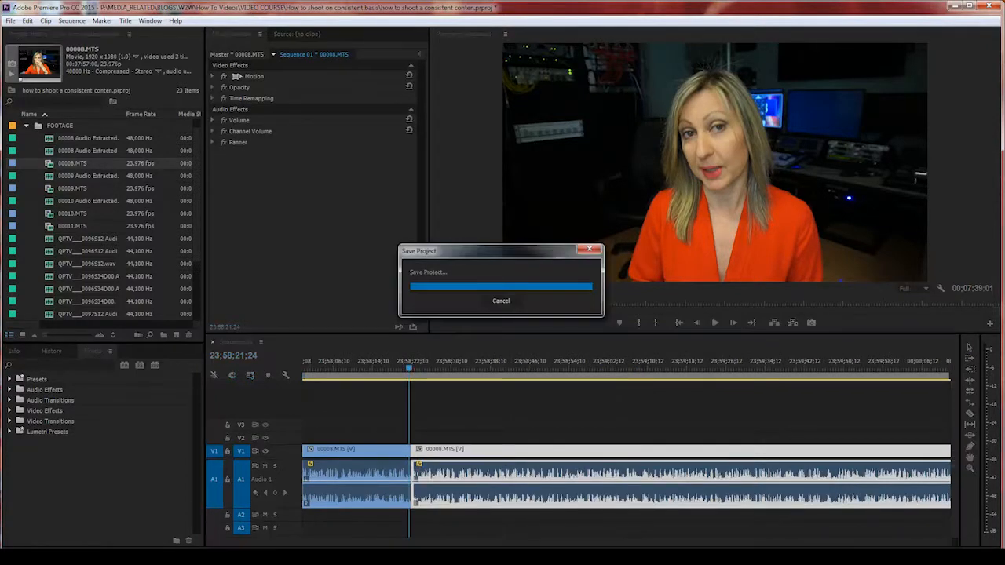
Step: Play ahead from 23;58;55;16 and park the playhead at the second bad take's start
key(minus)
key(minus)
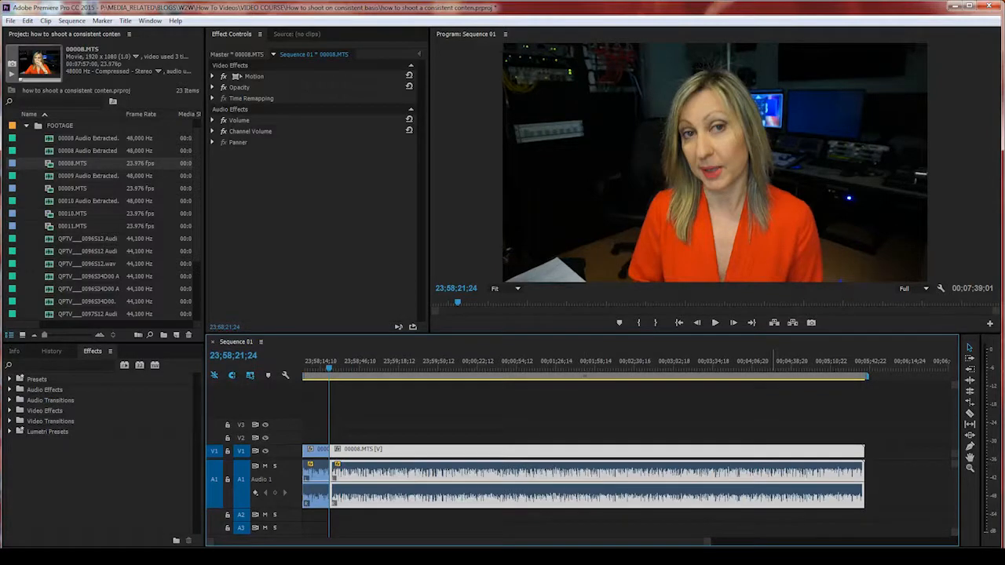
key(space)
click(348, 367)
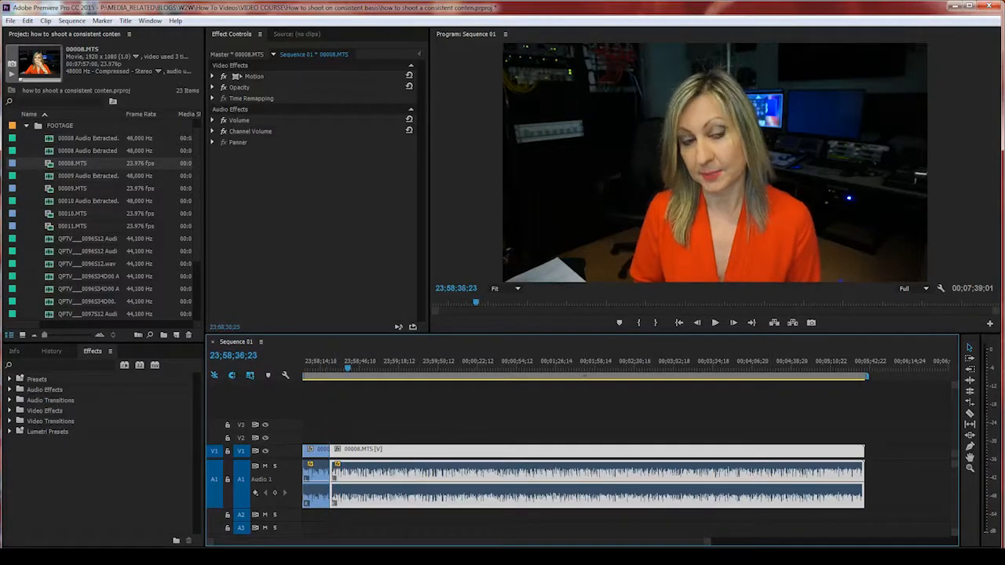
key(space)
click(370, 366)
key(space)
key(equal)
key(equal)
key(equal)
key(equal)
key(space)
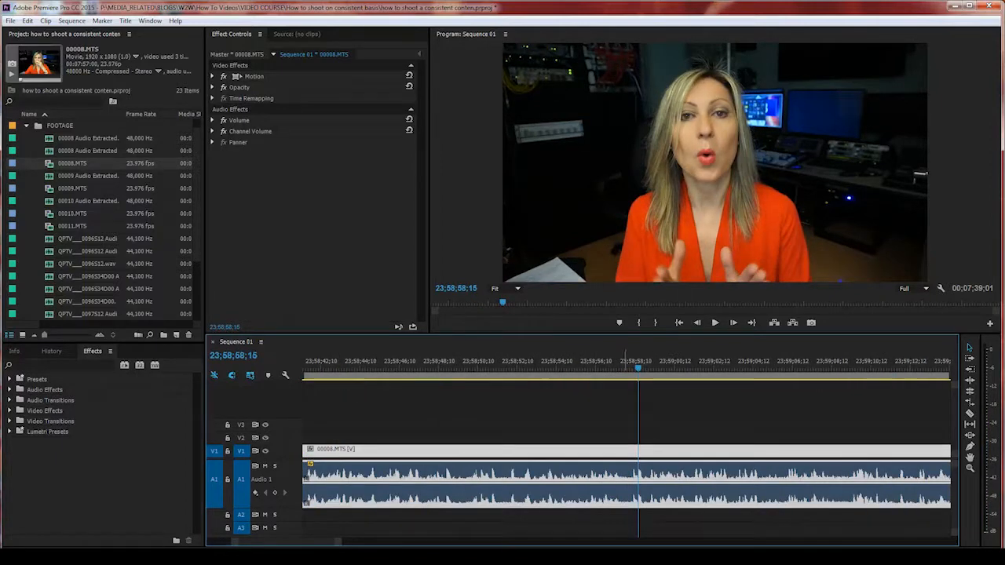
click(622, 366)
Step: Razor the clip at 23;58;57;21 and about 23;59;09;10, then delete the middle piece
click(970, 413)
click(622, 471)
drag(622, 367, 850, 368)
click(849, 471)
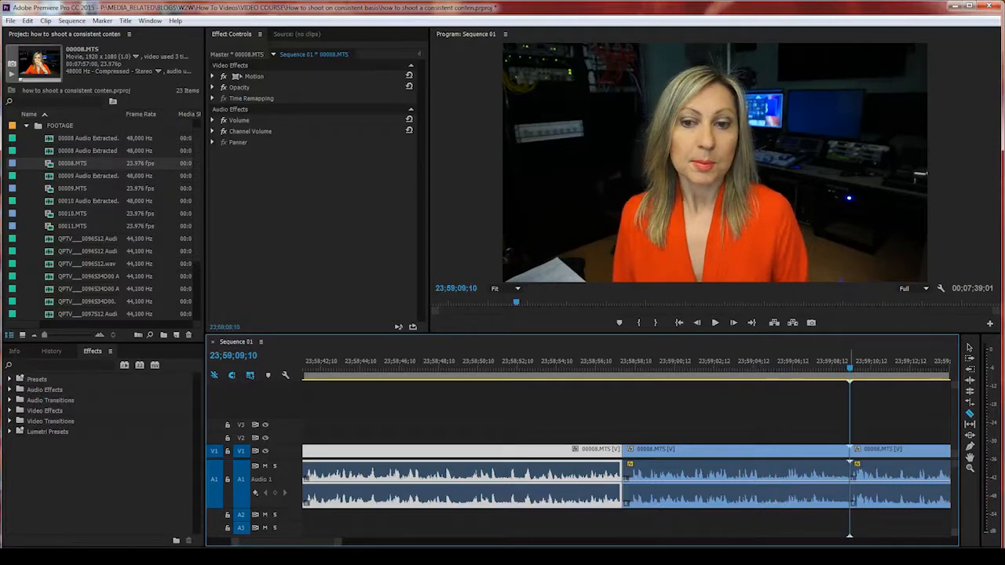
click(969, 348)
click(727, 471)
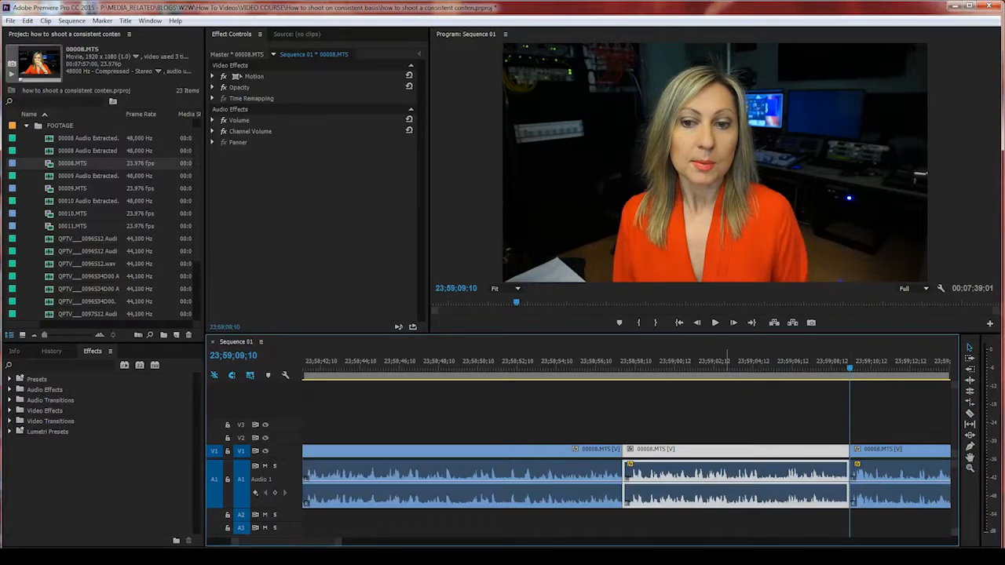
key(Delete)
Step: Ripple delete the gap, then zoom and select the first and second 00008.MTS pieces to check them
right_click(663, 486)
click(677, 494)
key(minus)
key(minus)
key(minus)
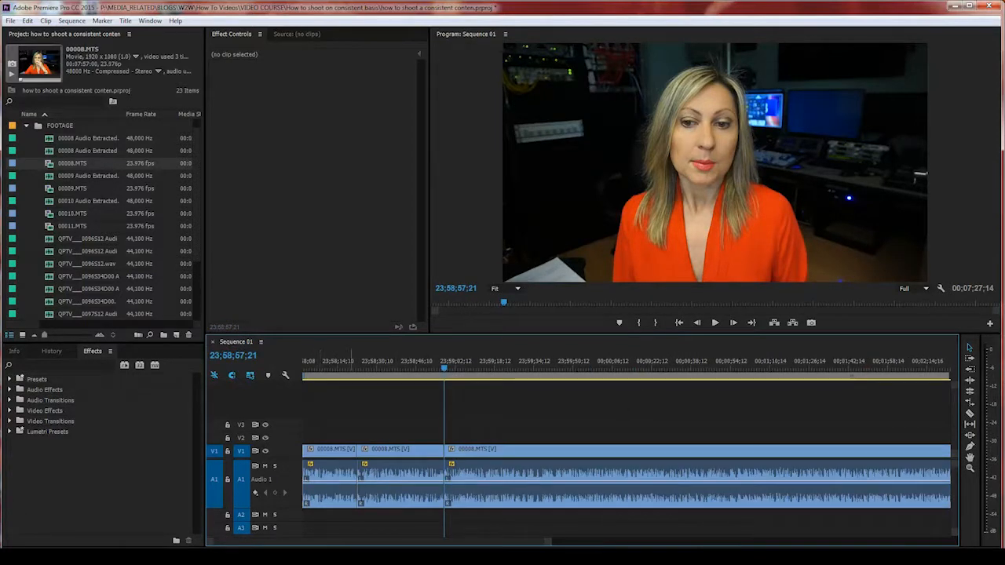
click(330, 480)
click(347, 362)
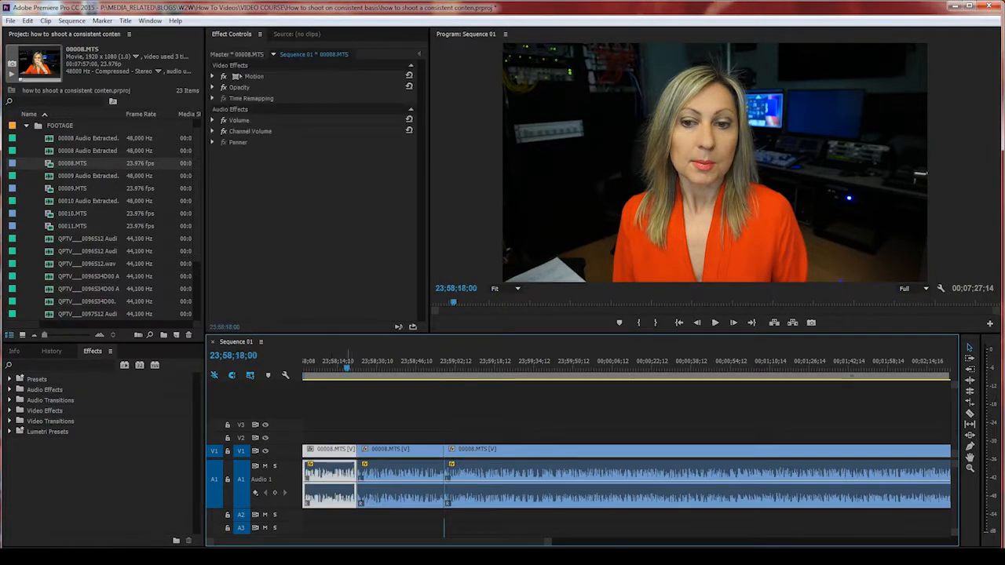
key(equal)
key(equal)
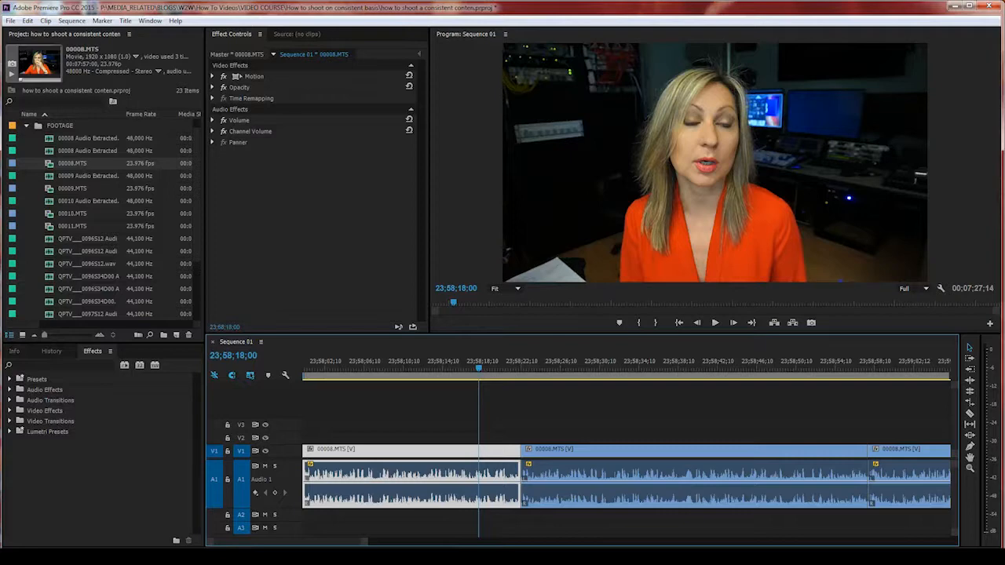
click(541, 474)
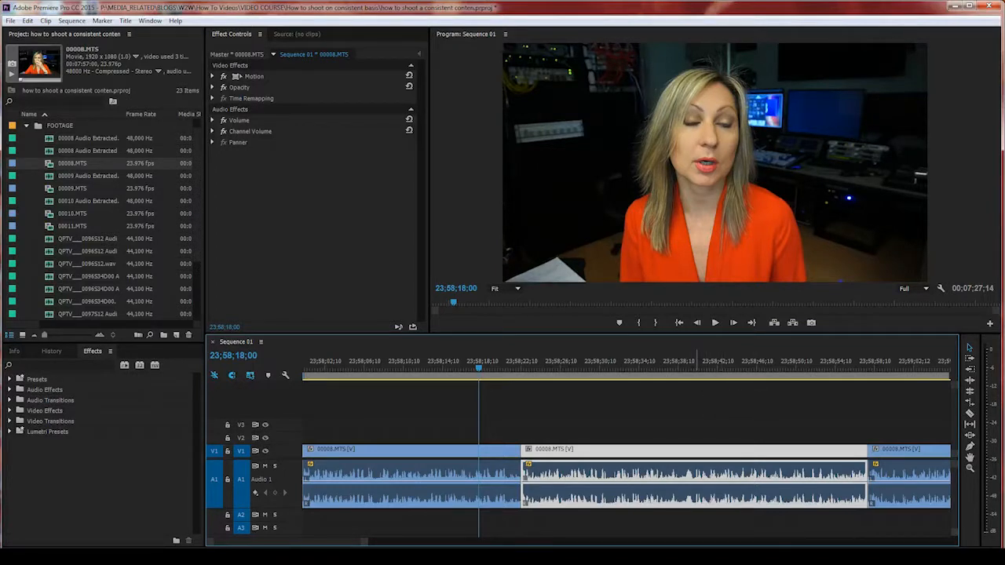
Step: Review the second piece from 23;58;21;09, then select the middle 00008.MTS clip
click(517, 363)
key(space)
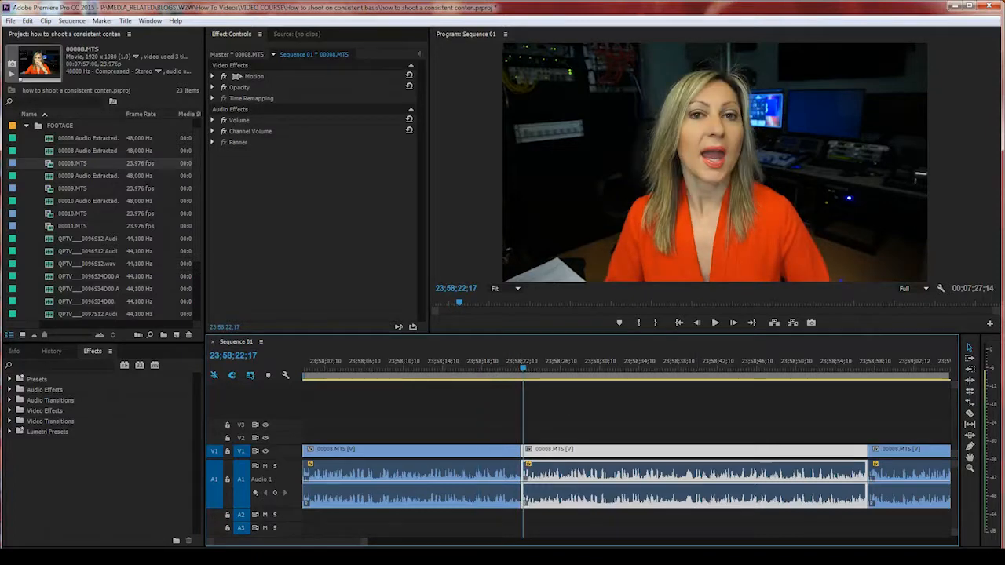
drag(529, 366, 511, 366)
key(minus)
key(minus)
key(minus)
key(equal)
key(equal)
key(equal)
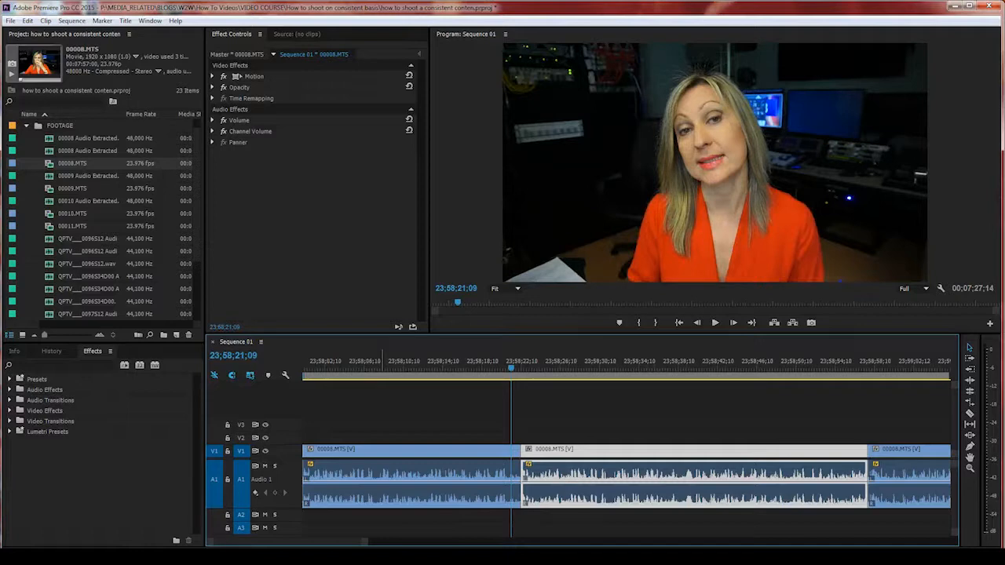
click(383, 463)
click(558, 366)
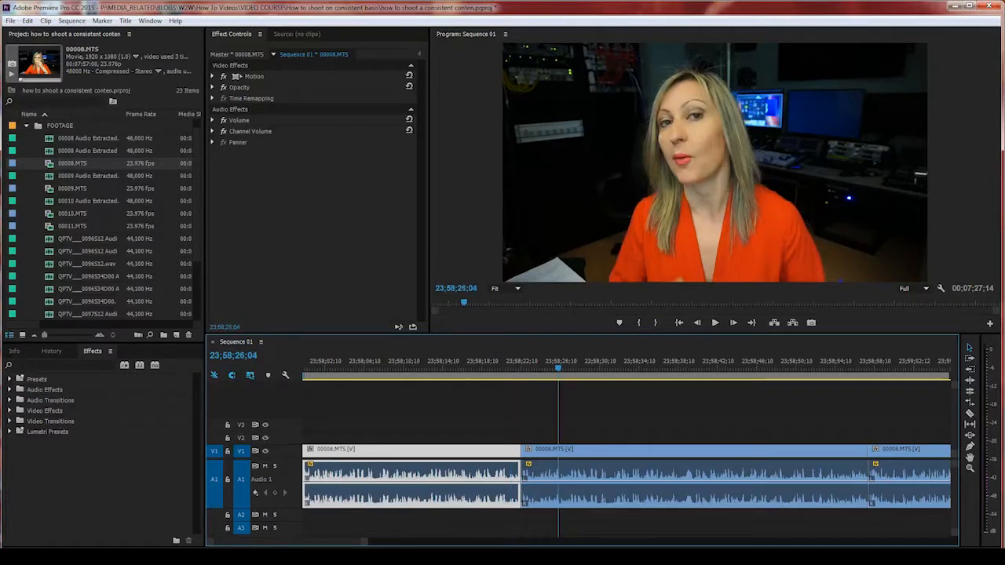
click(560, 463)
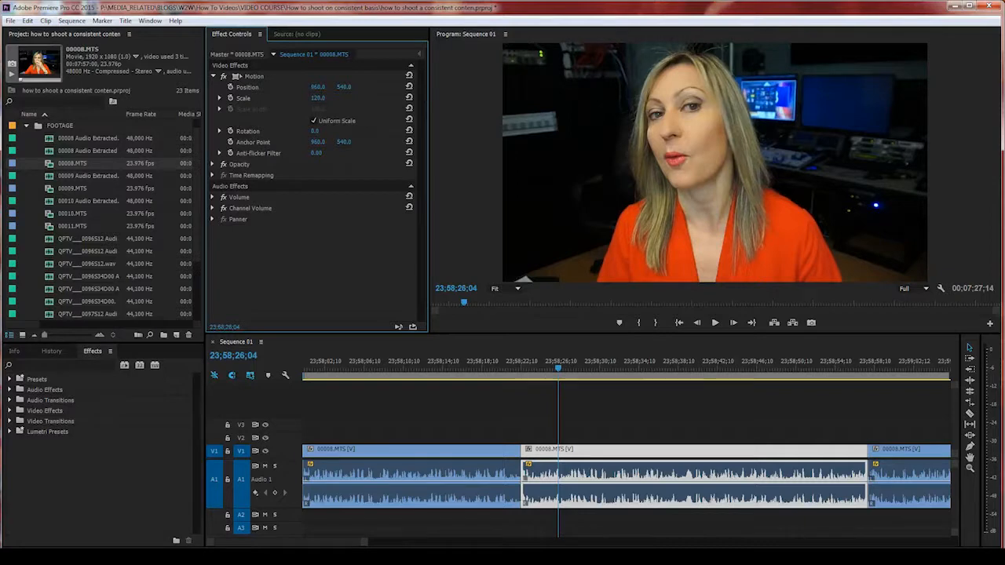
Step: Scrub the middle clip's Scale to 122, then retype it as 120
drag(317, 98, 318, 98)
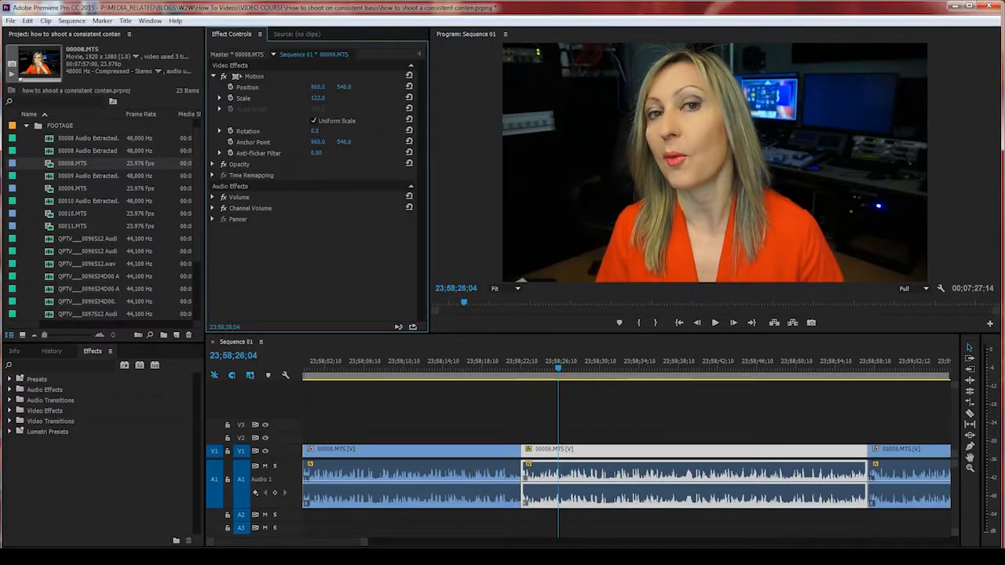
click(318, 98)
text(120)
key(Return)
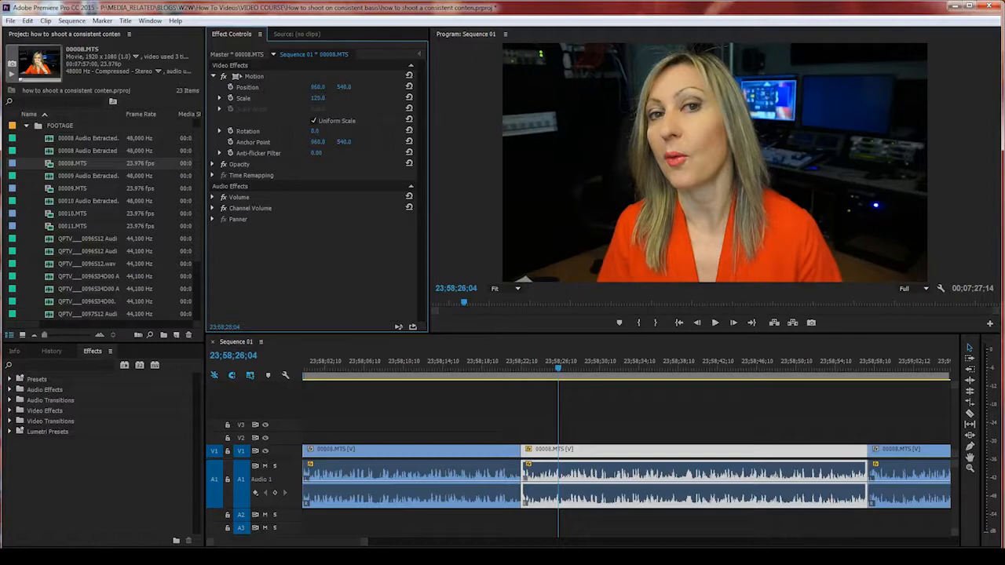
Step: Drag Position X to reframe the subject at 781.0, 529.0, previewing the shot between adjustments
drag(317, 87, 455, 87)
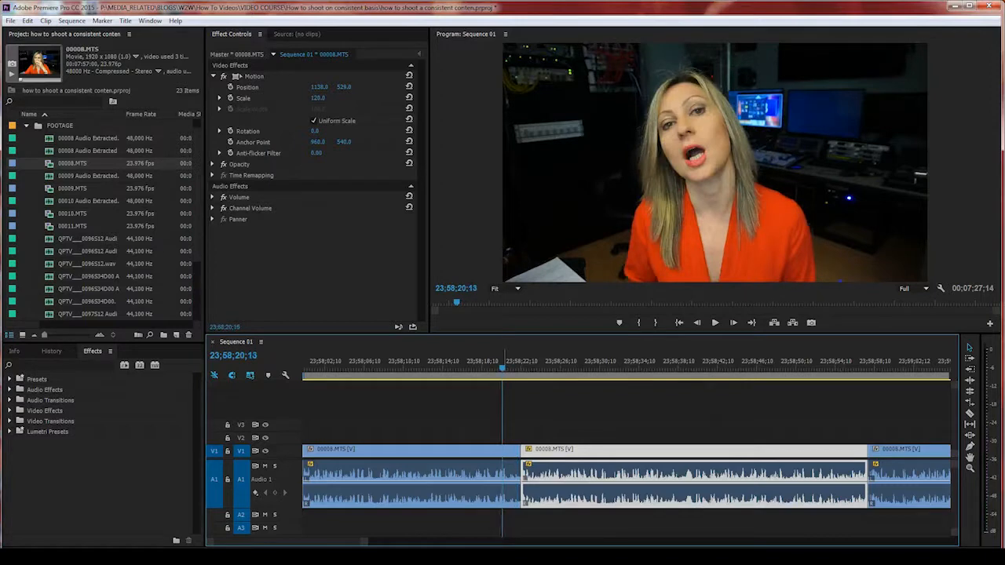
key(space)
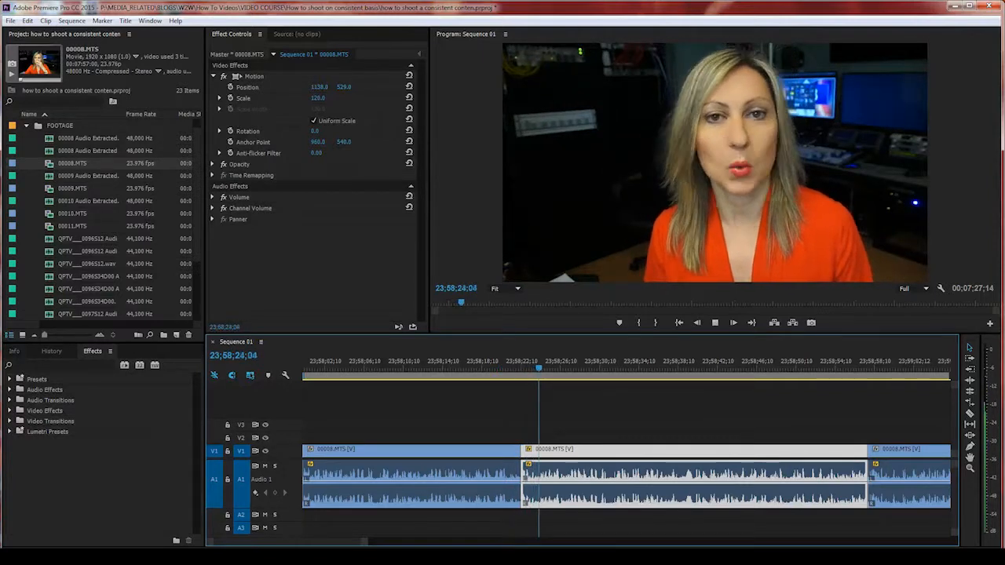
key(space)
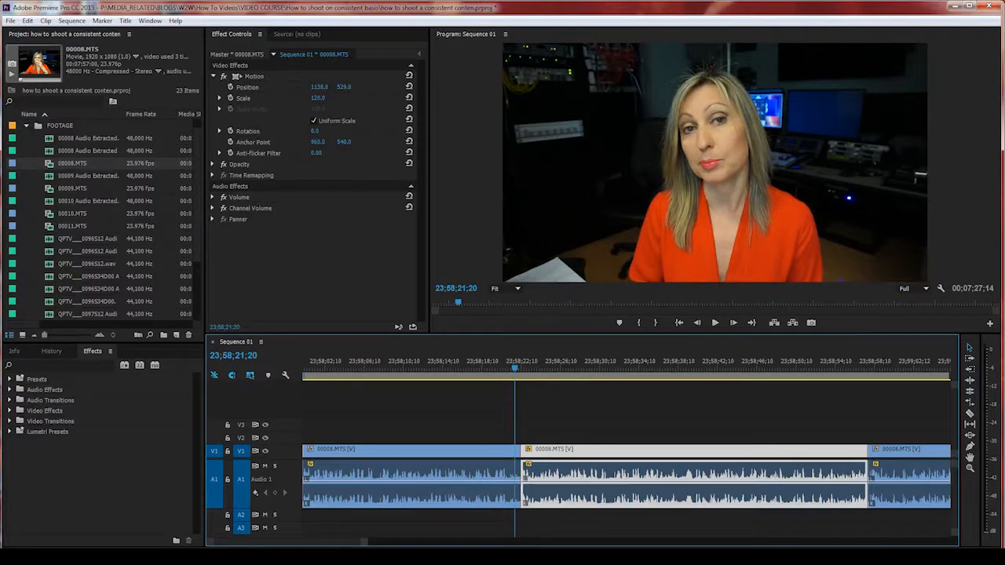
key(space)
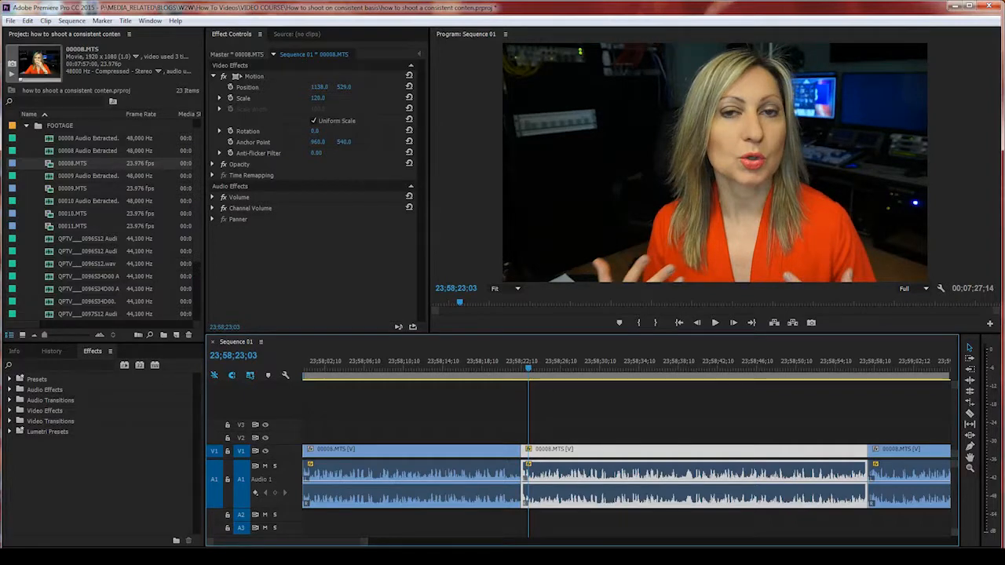
mouse_move(319, 87)
mouse_down()
mouse_move(365, 87)
mouse_move(335, 87)
mouse_up()
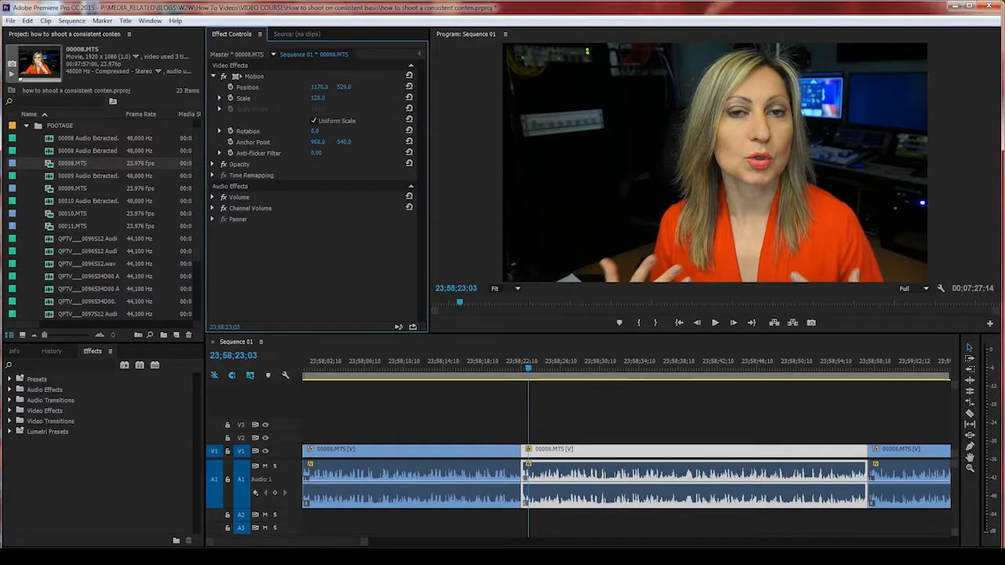
drag(320, 88, 338, 87)
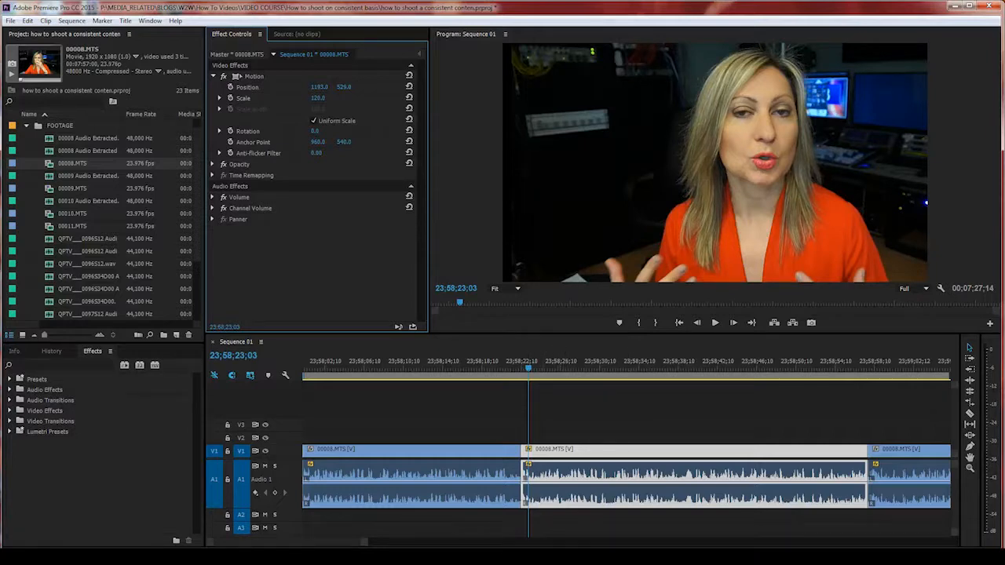
key(space)
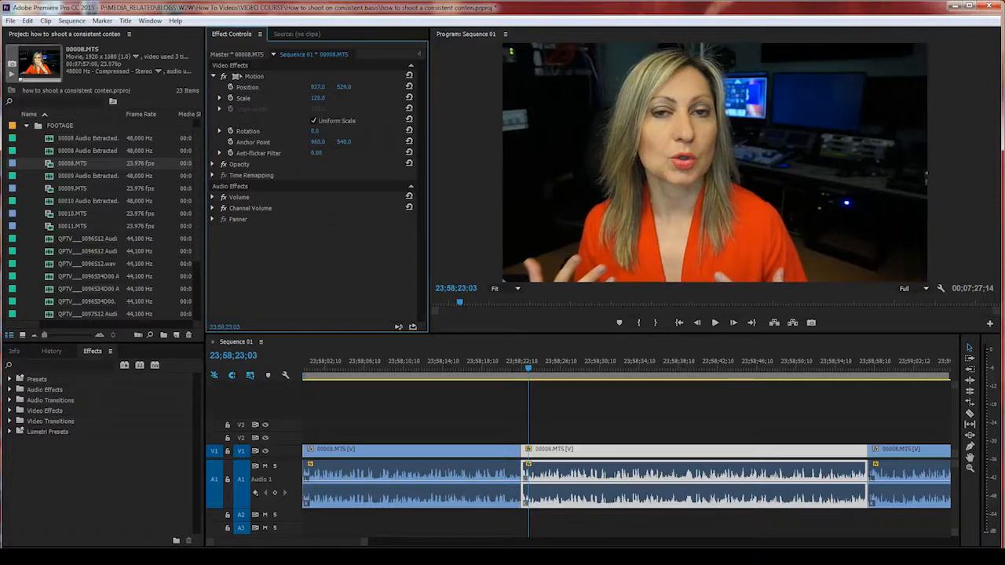
key(space)
Step: Play across the cut from the wider shot into the punched-in clip to compare framing
click(515, 364)
click(501, 364)
key(space)
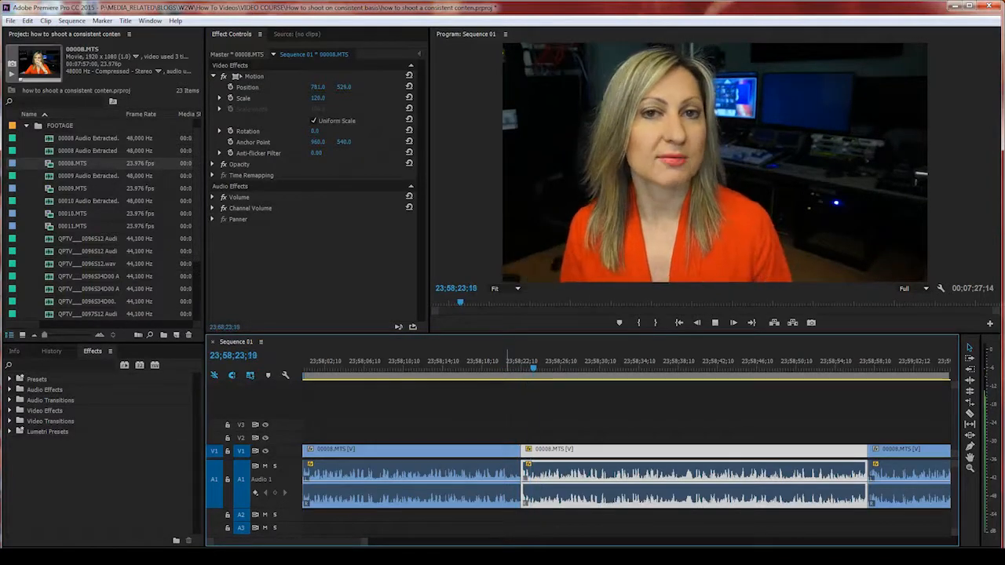
key(space)
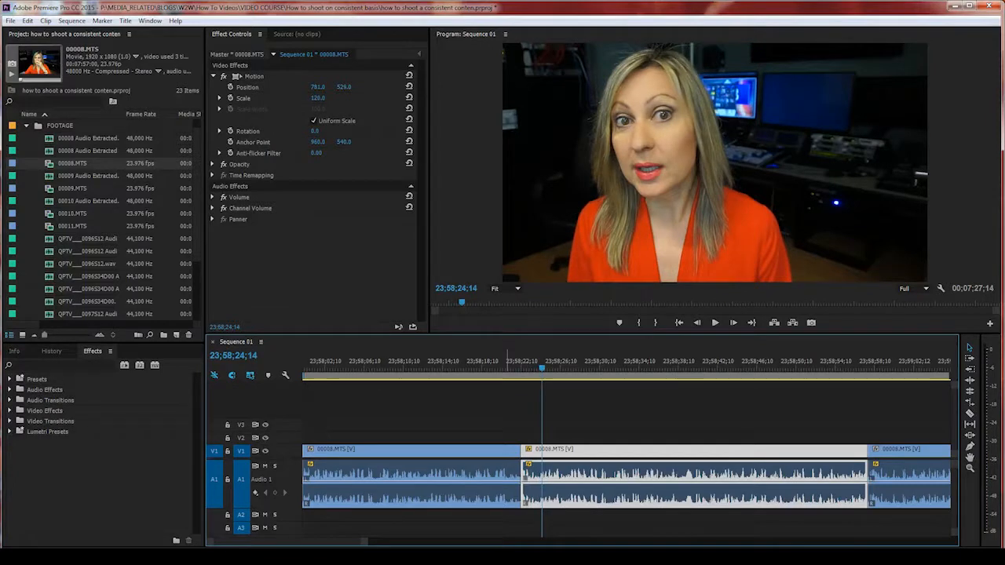
click(512, 363)
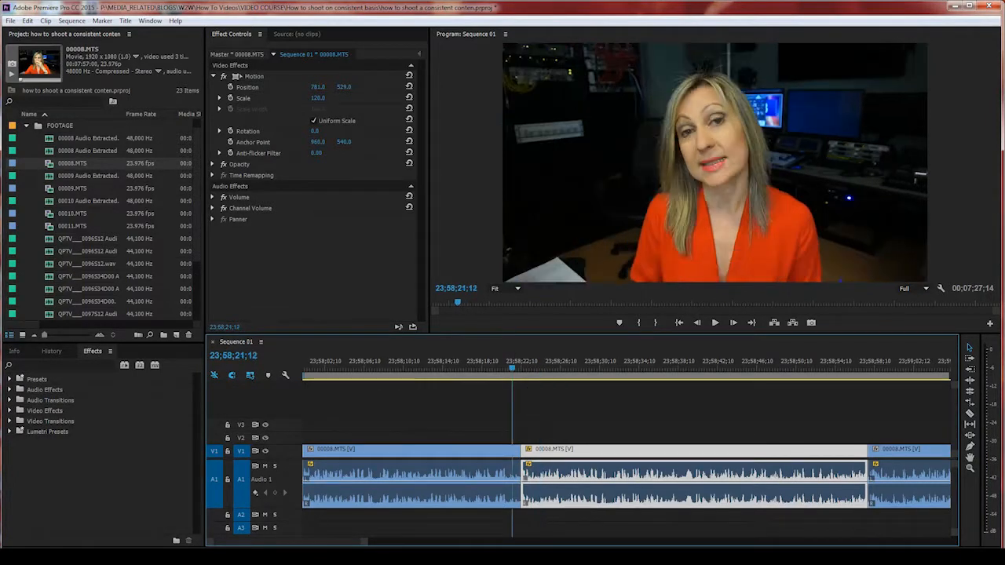
click(531, 363)
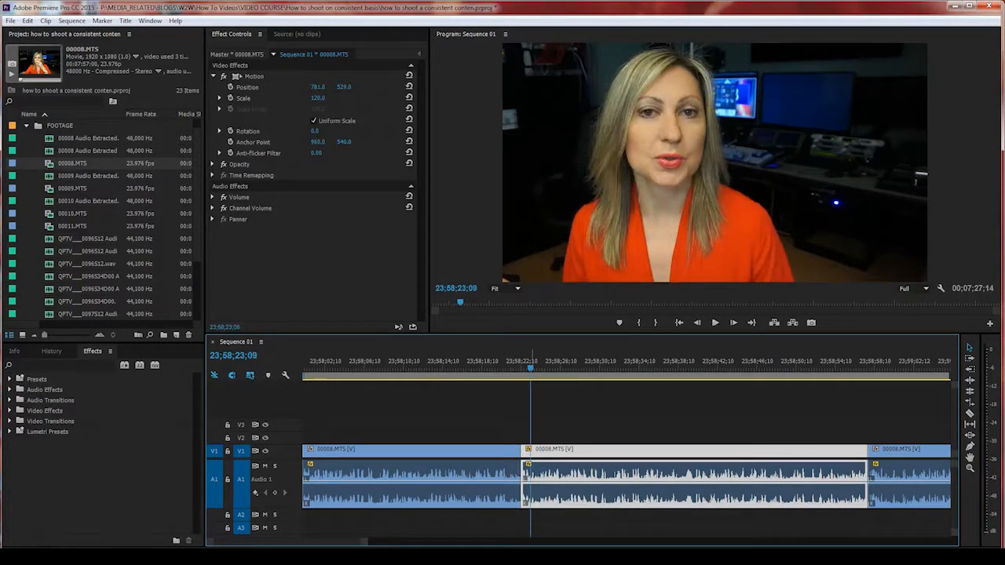
Step: Slide Position X right, then left to settle at 742.0, 529.0, and replay across the cut
drag(318, 87, 366, 87)
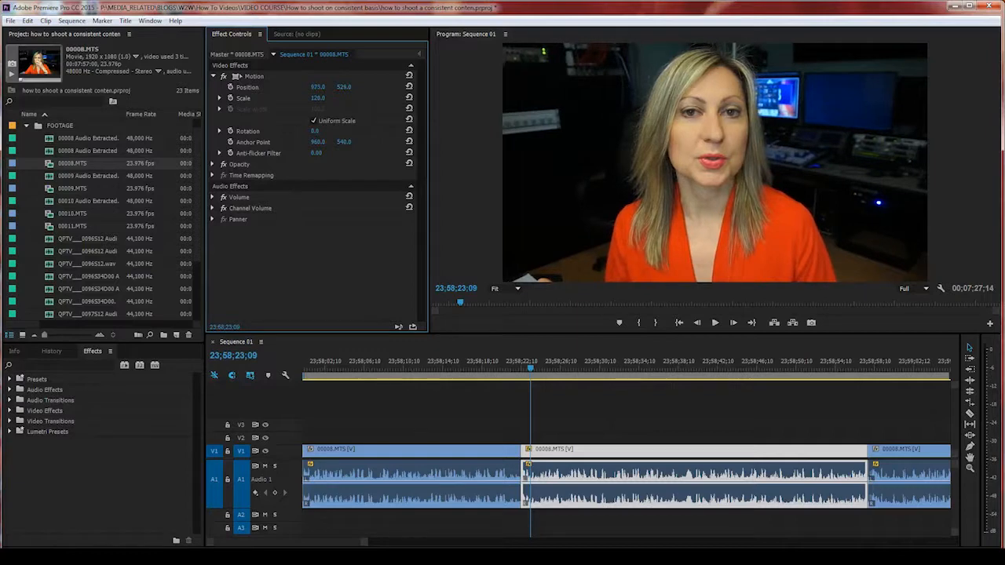
click(518, 364)
key(space)
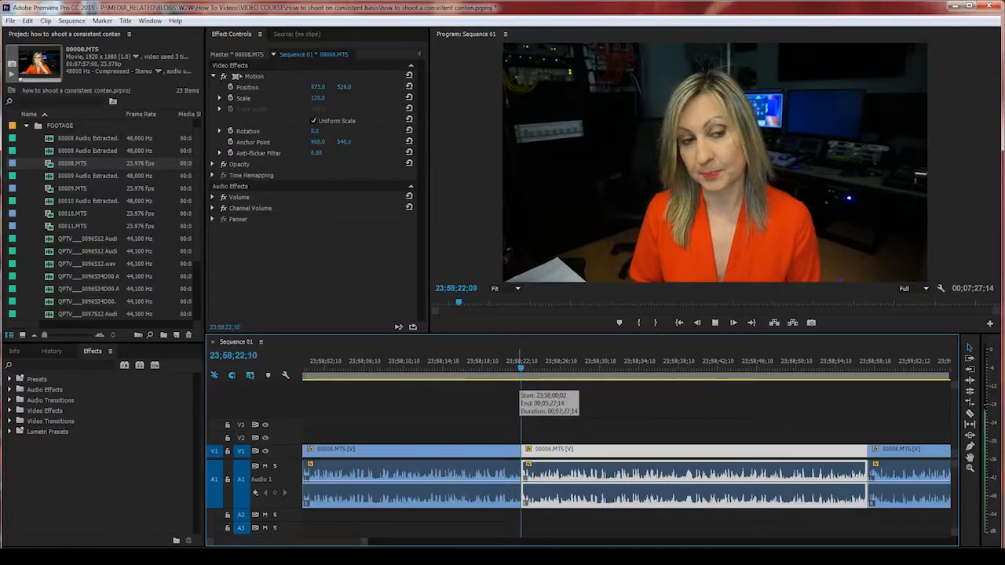
drag(318, 87, 216, 87)
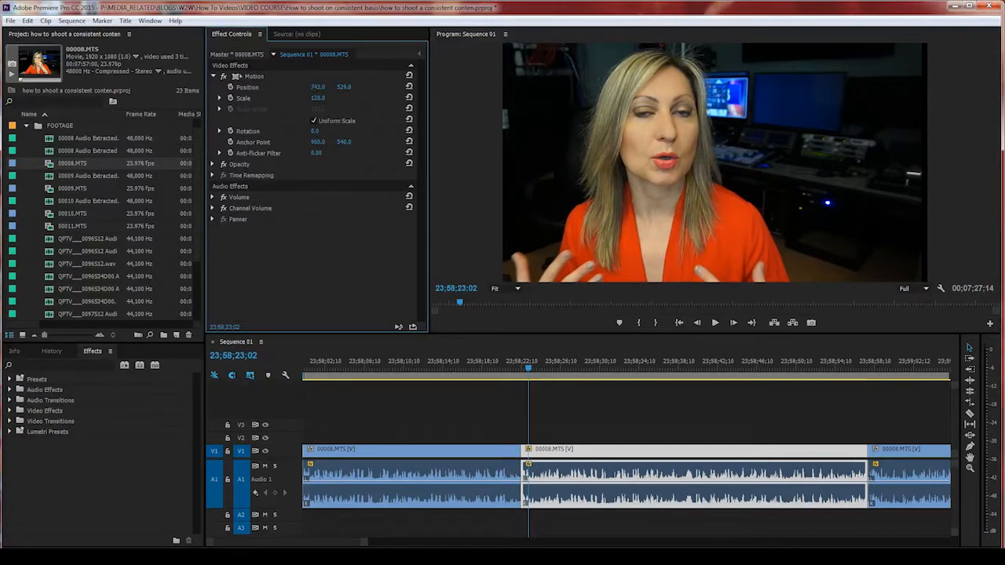
click(512, 368)
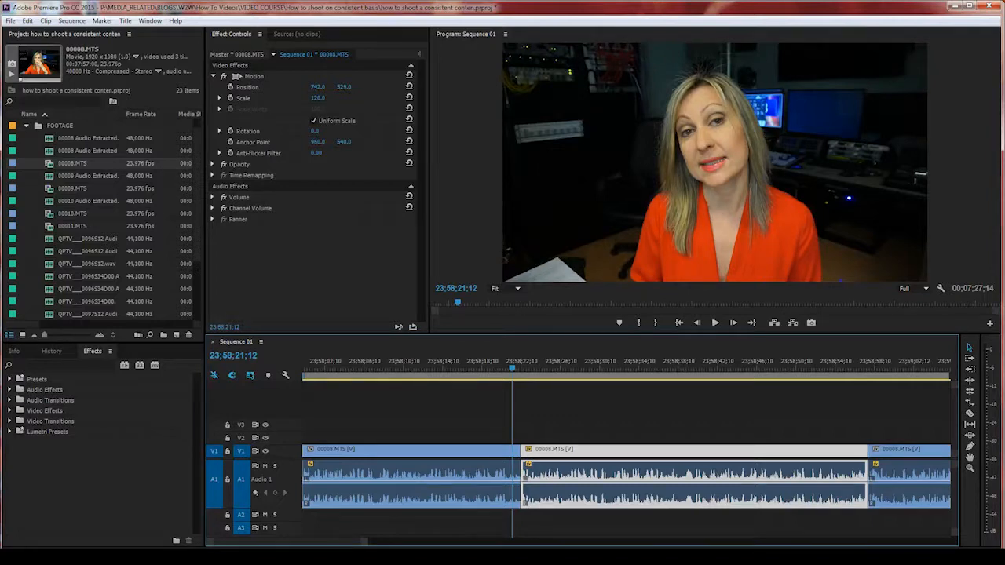
key(space)
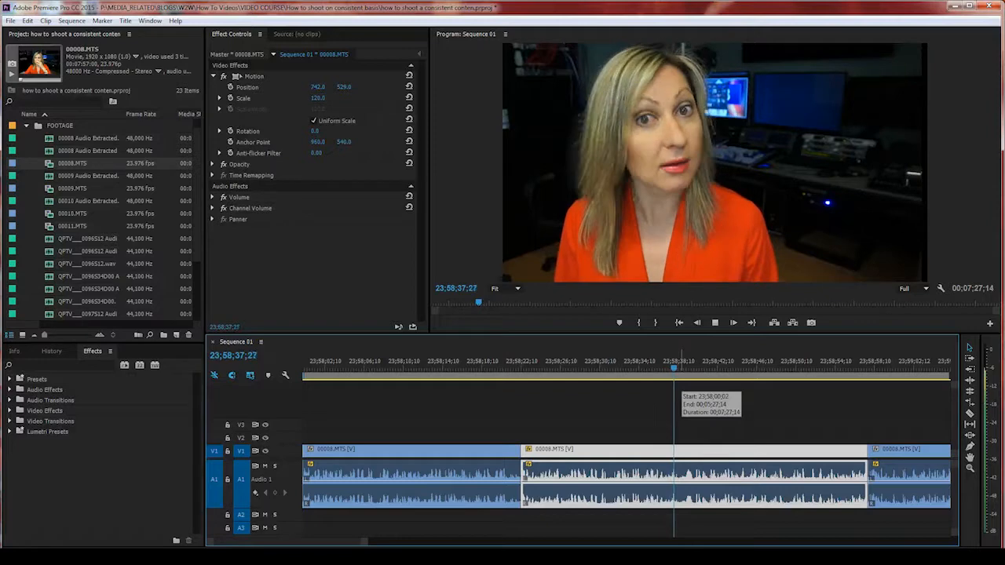
Step: Stop playback with the Selection tool and load 00008.MTS into the Source monitor, then scrub the sequence
key(minus)
key(minus)
key(minus)
key(p)
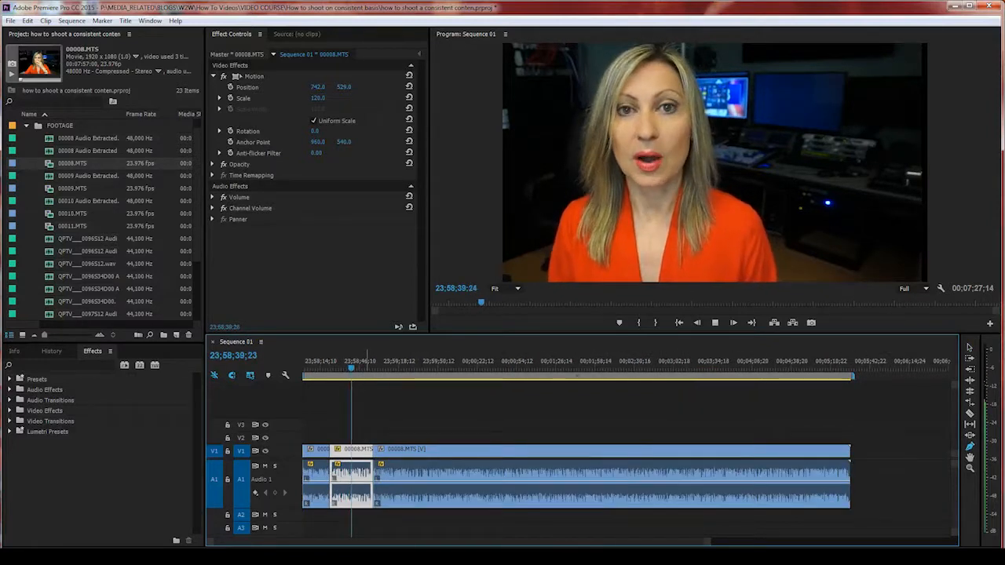
click(970, 347)
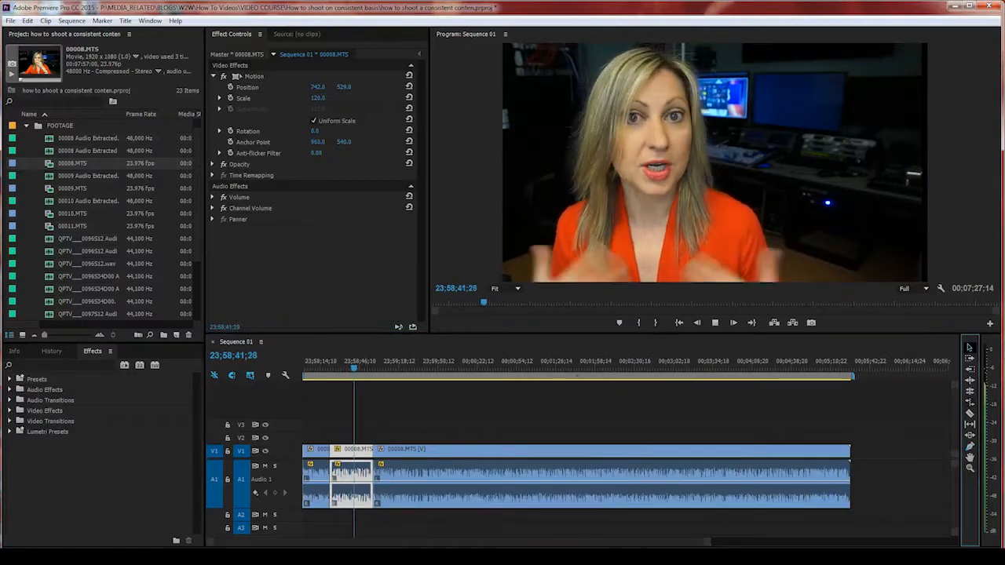
key(space)
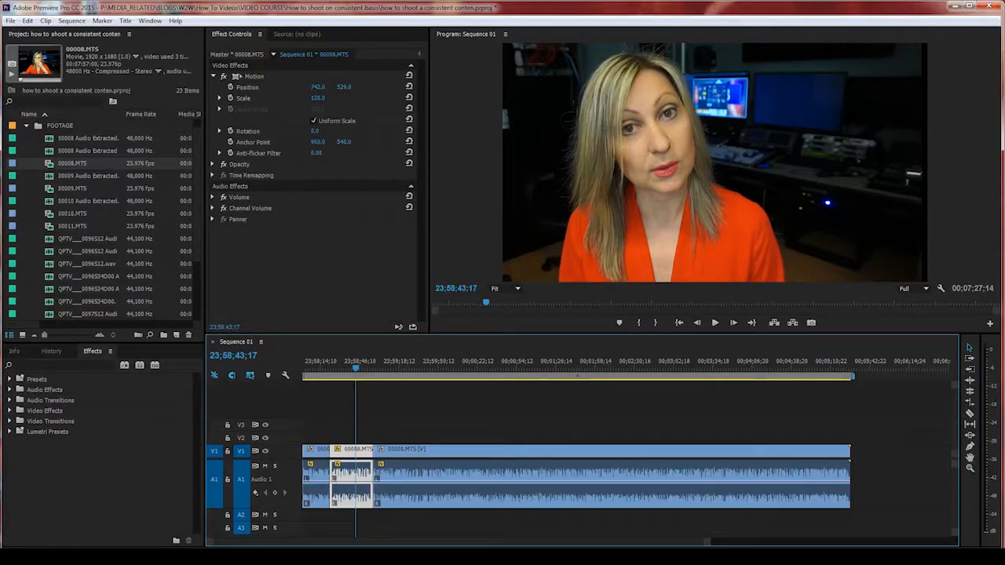
double_click(359, 453)
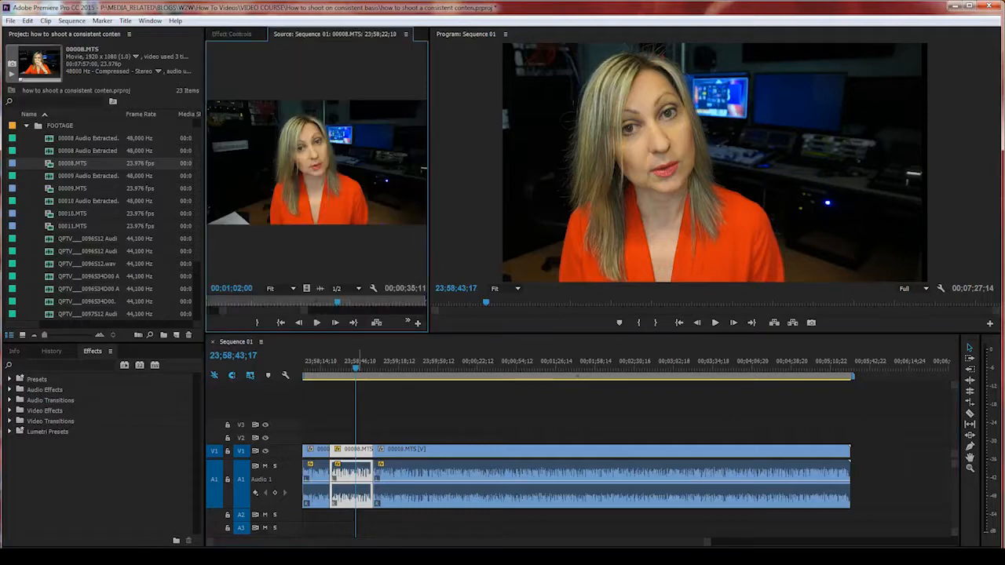
drag(368, 360, 424, 360)
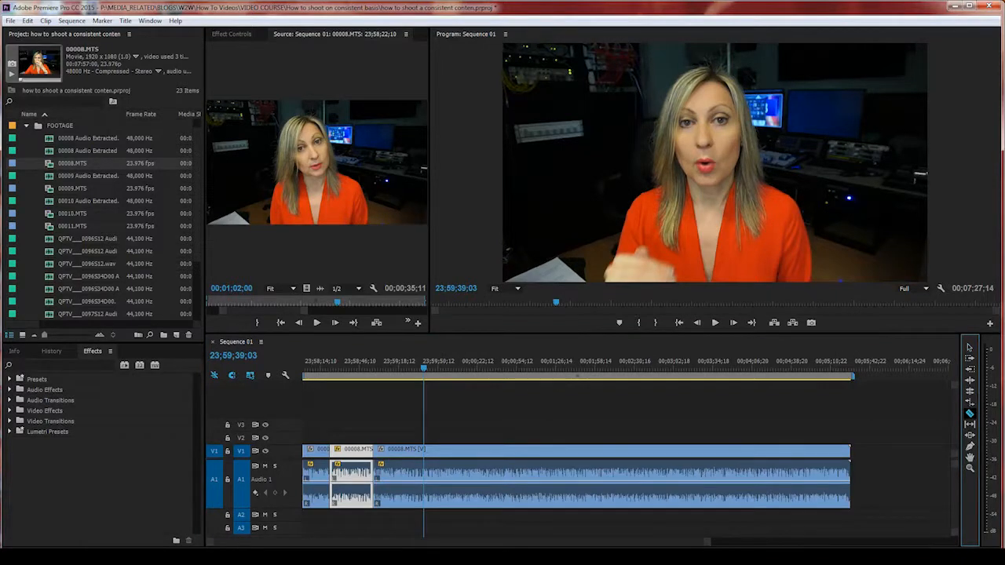
Step: Razor out the short bad take near the sequence end and ripple delete its gap
key(c)
click(666, 452)
click(691, 452)
click(969, 347)
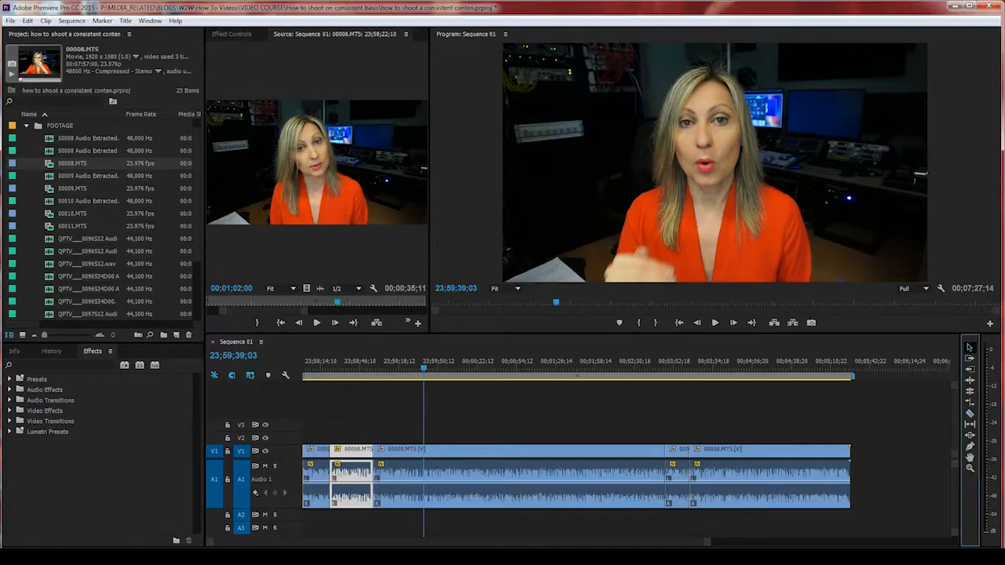
click(678, 452)
key(Delete)
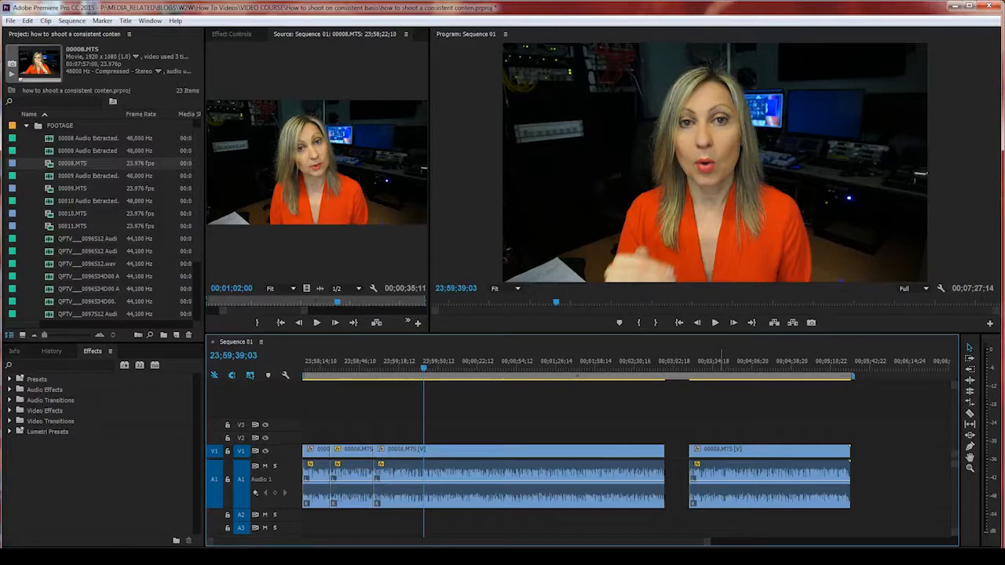
right_click(680, 453)
click(710, 459)
Step: Split the long clip at two more points into shorter segments
click(685, 362)
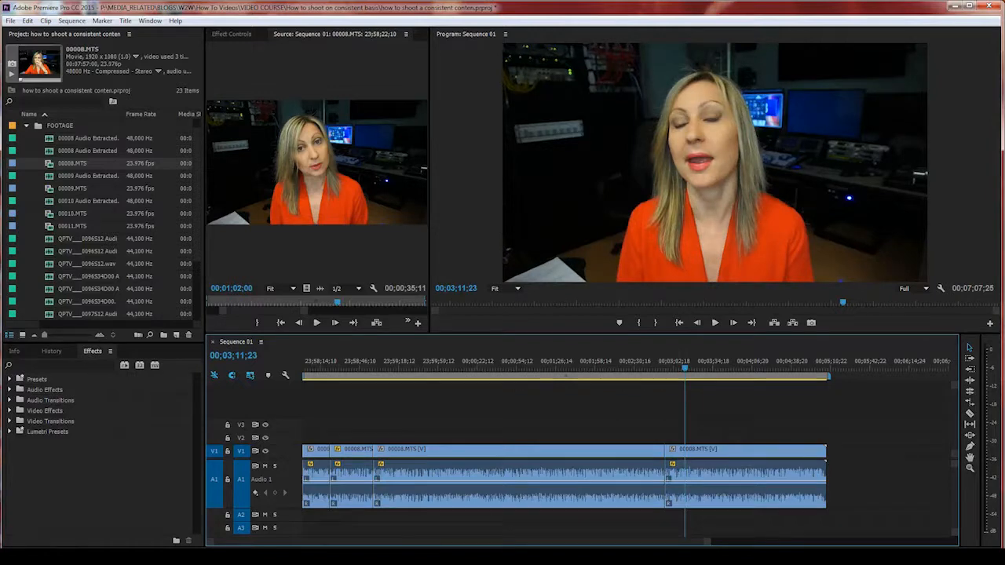
click(723, 463)
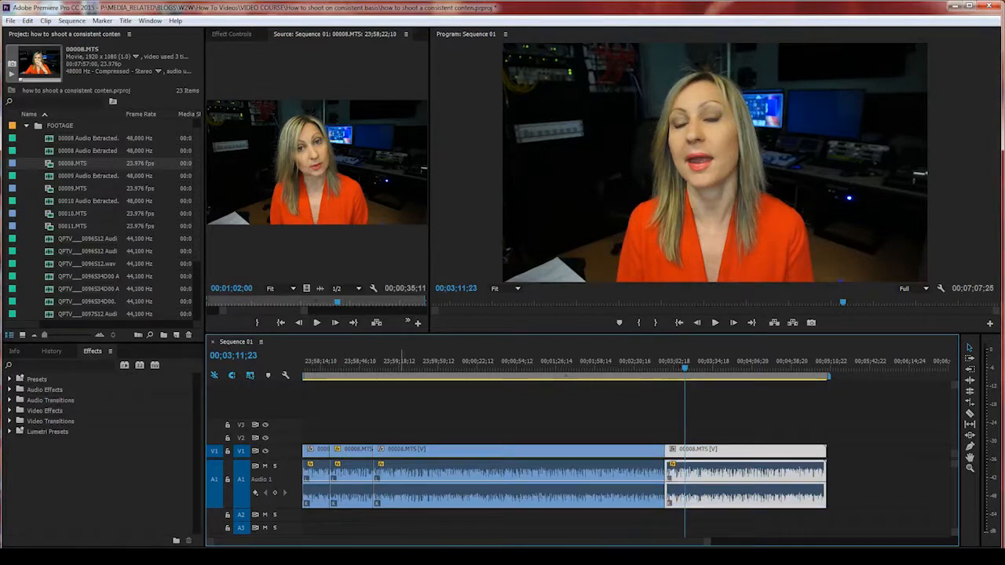
click(970, 414)
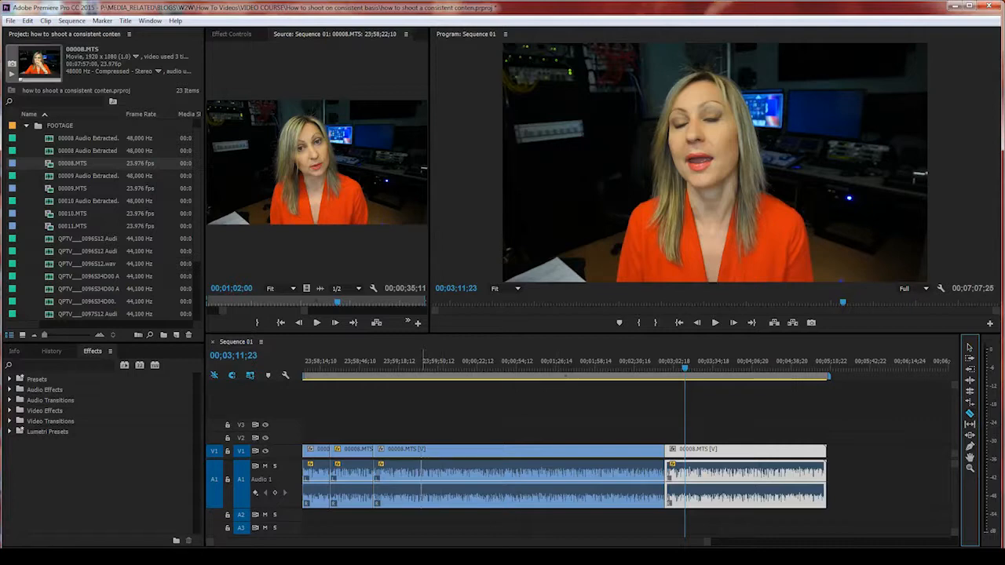
click(422, 469)
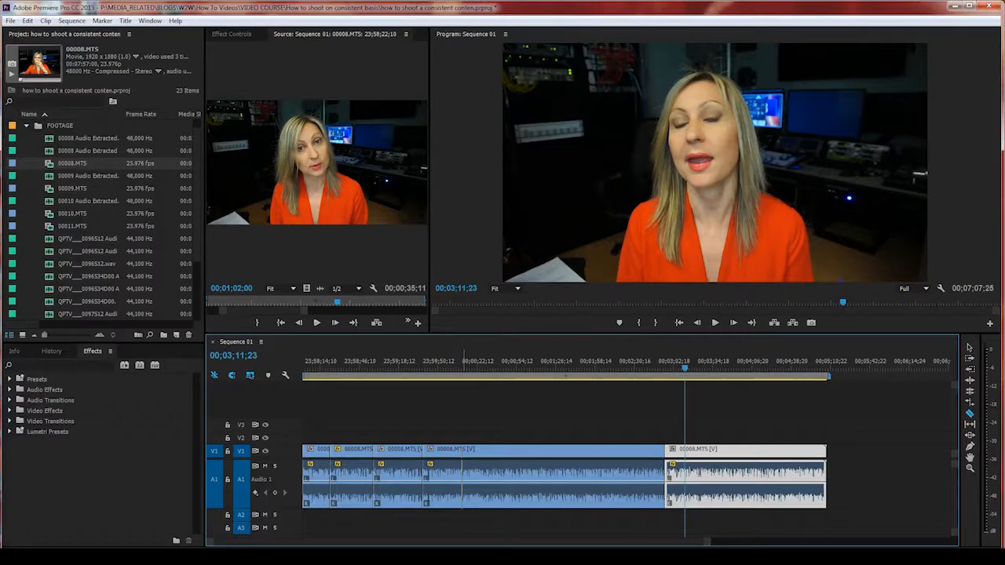
click(464, 469)
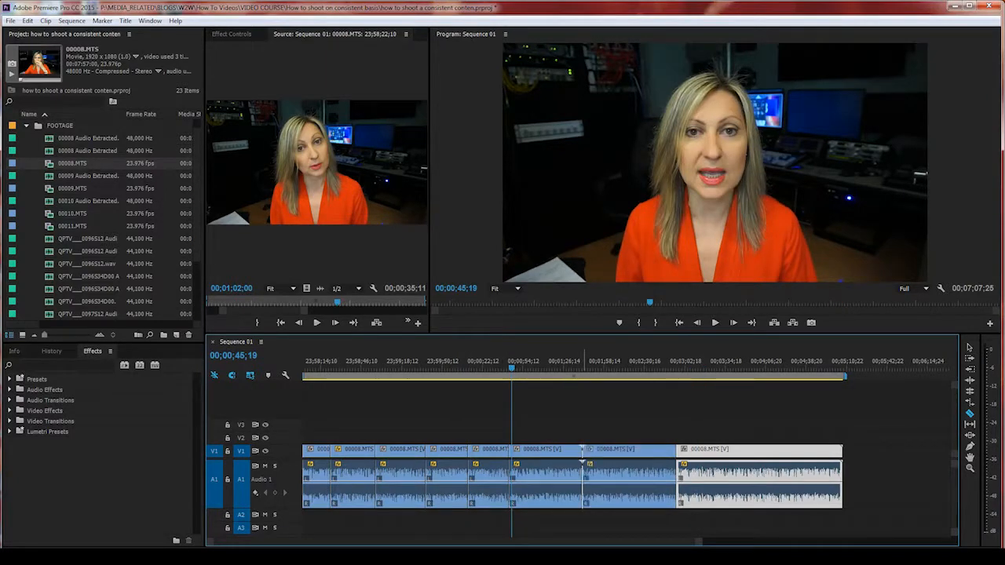
key(minus)
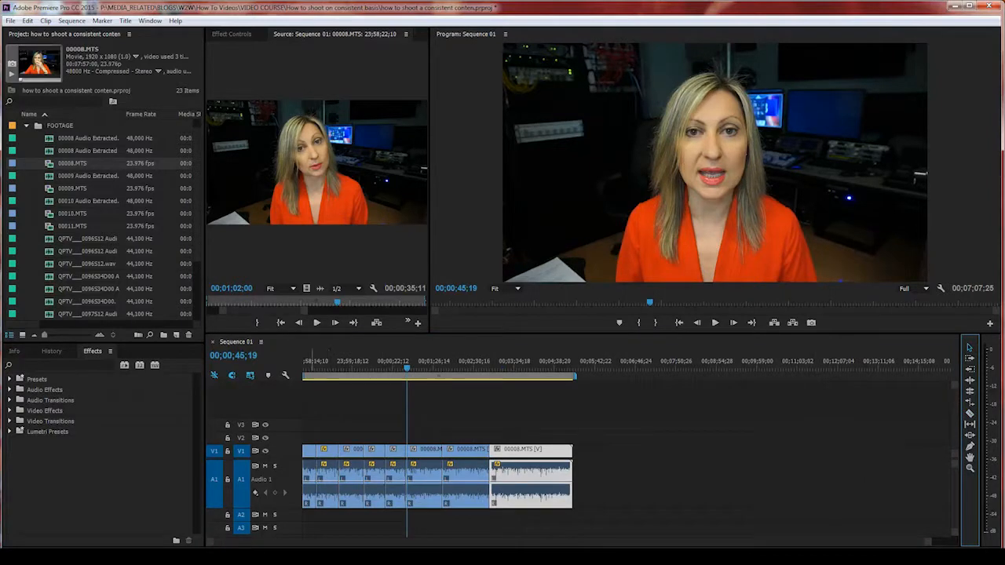
Step: Review the new short clips and select the second clip's Motion effect in Effect Controls
click(307, 468)
drag(311, 362, 322, 362)
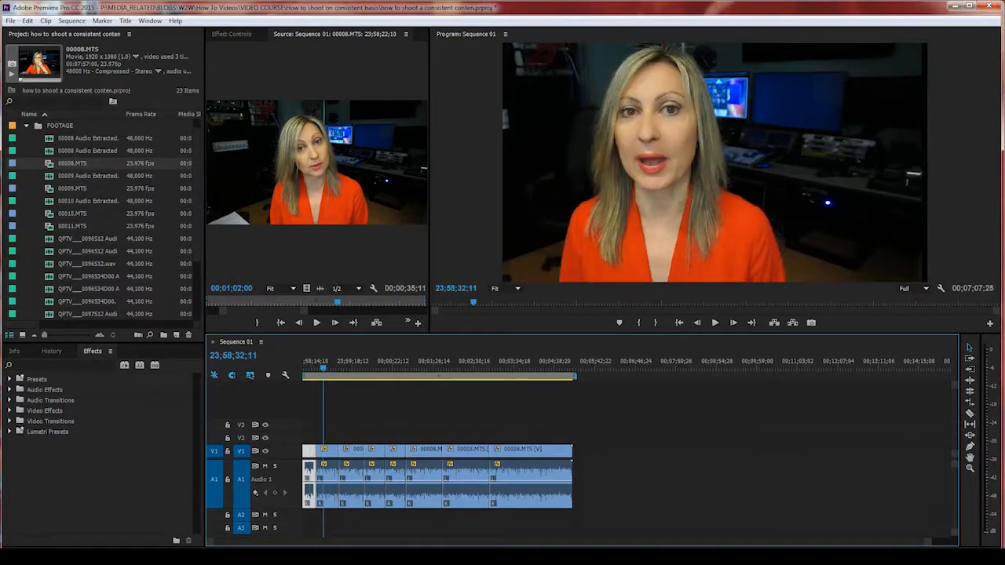
click(329, 454)
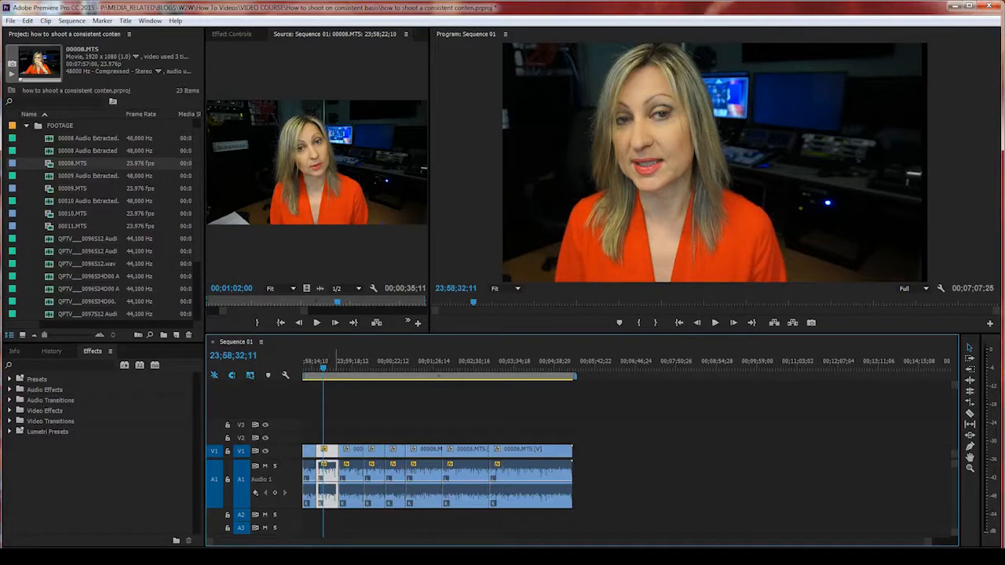
drag(335, 361, 344, 362)
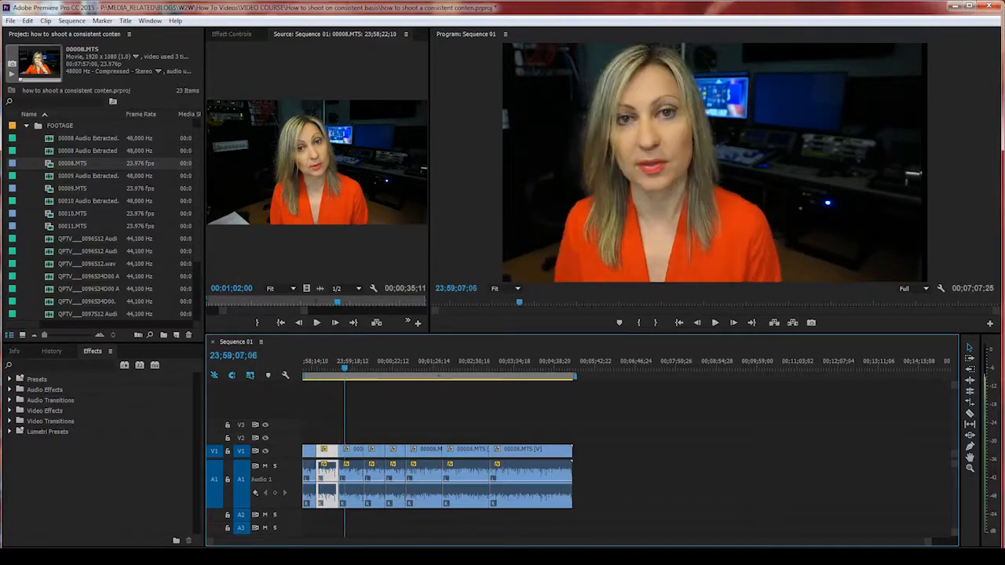
click(352, 454)
click(377, 362)
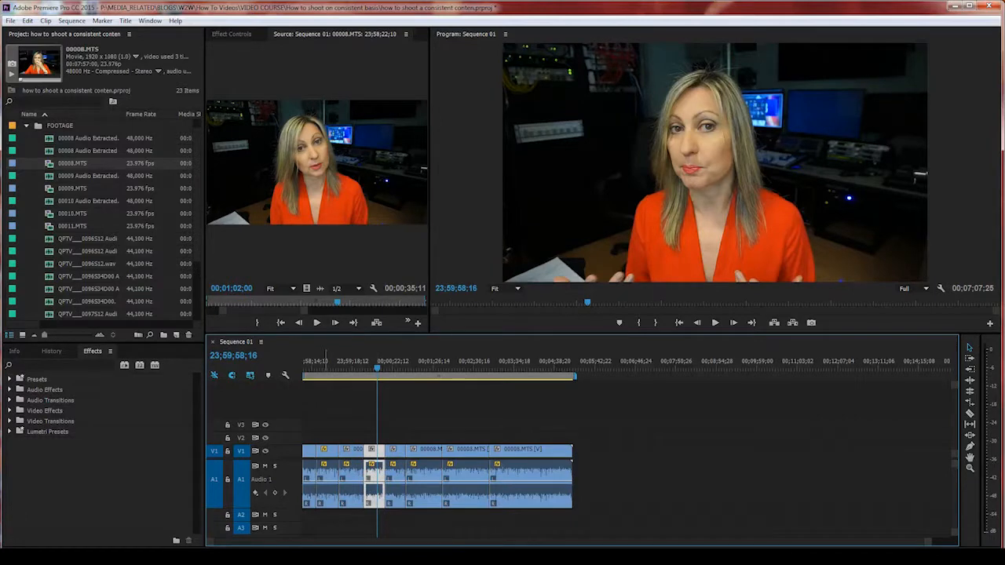
click(326, 453)
click(231, 33)
click(254, 76)
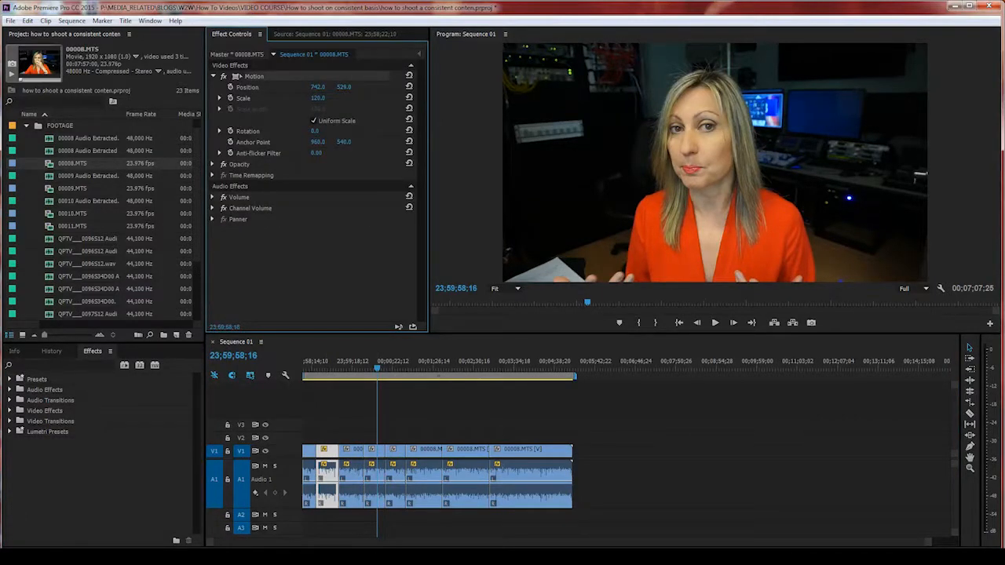
Step: Copy the Motion settings and paste them onto the clip under the playhead: Scale 120, Position 742, 529
right_click(257, 77)
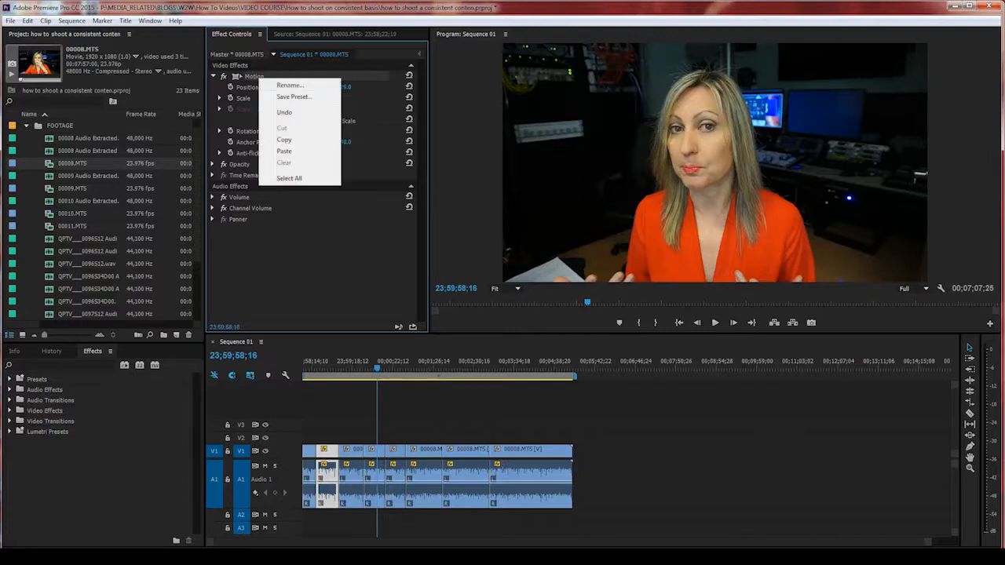
click(285, 140)
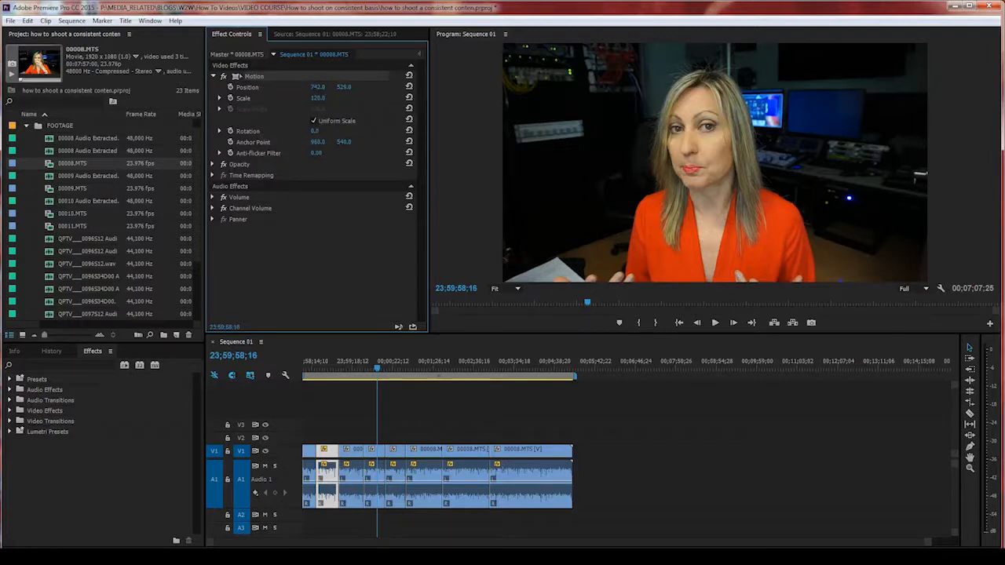
click(378, 453)
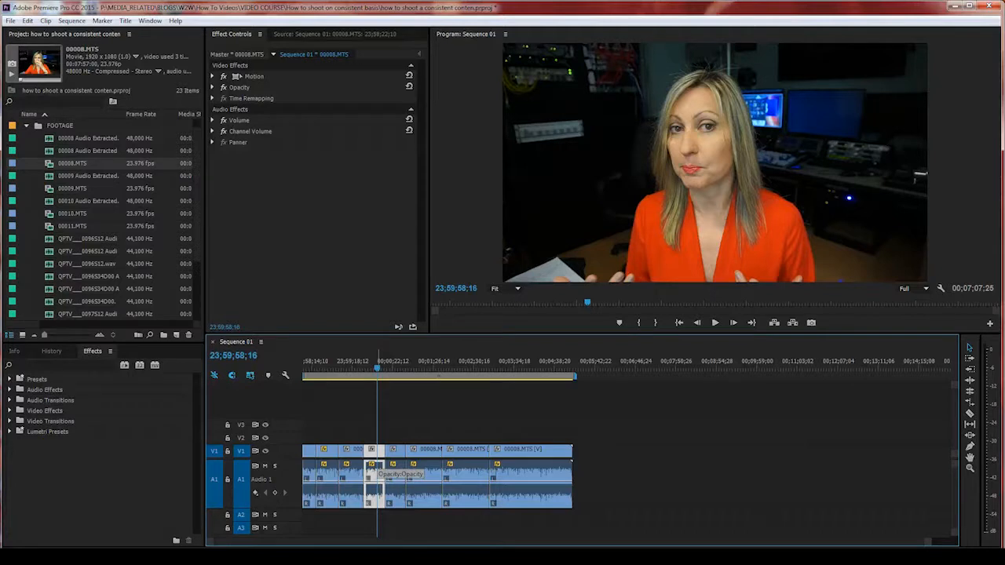
key(ctrl+v)
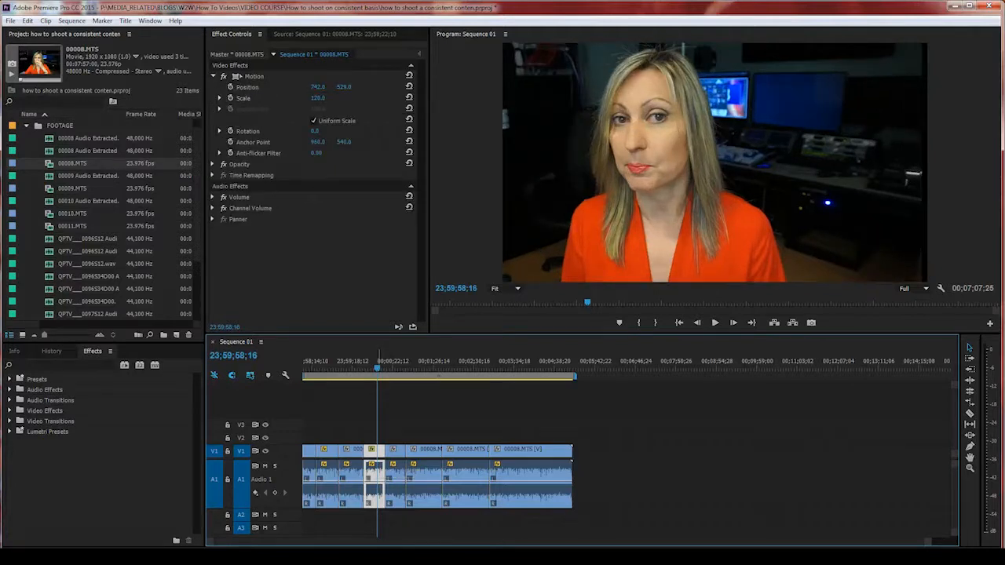
click(318, 98)
click(318, 88)
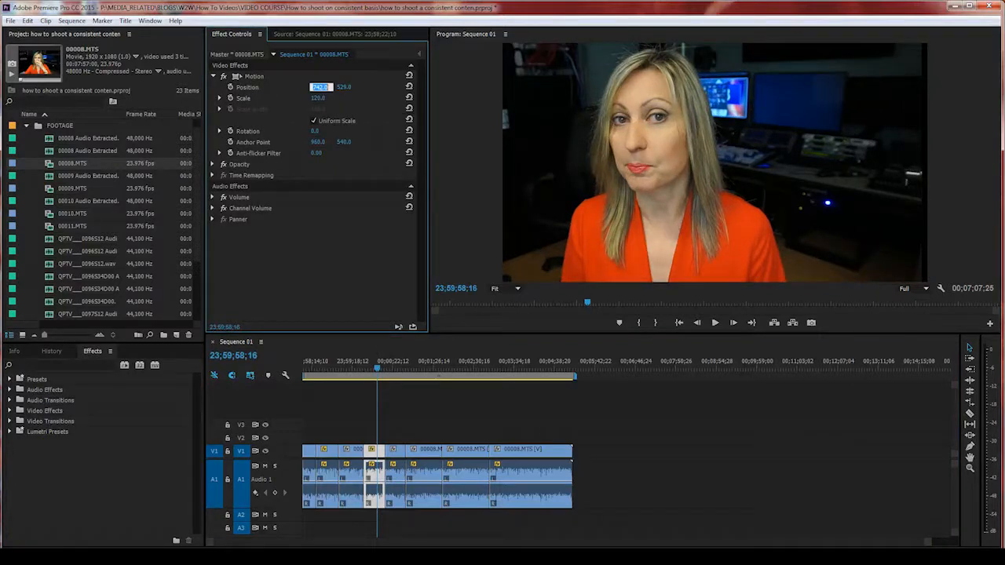
click(344, 87)
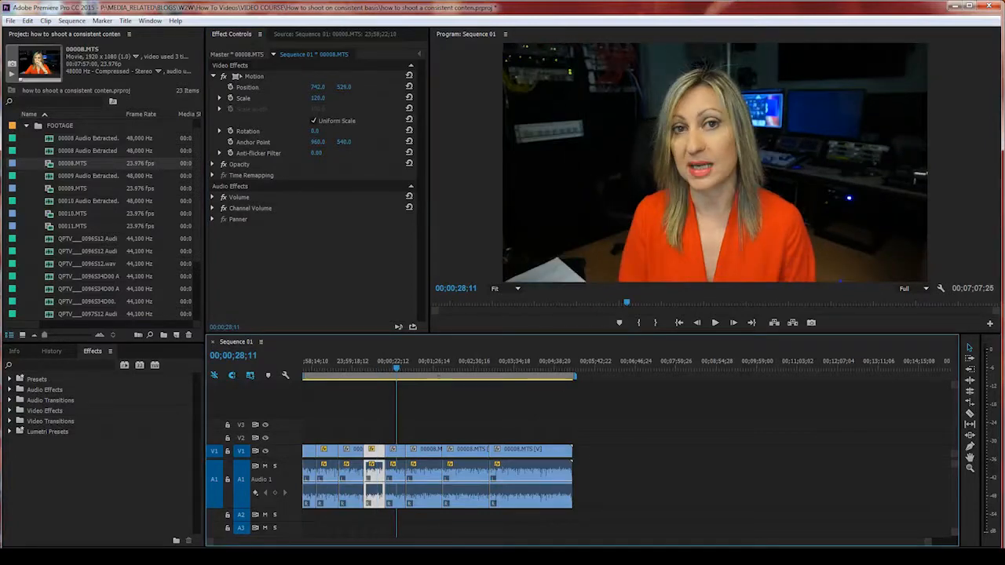
Step: Paste the same Motion attributes onto the next clip and the last clip, then scrub back to review
click(396, 452)
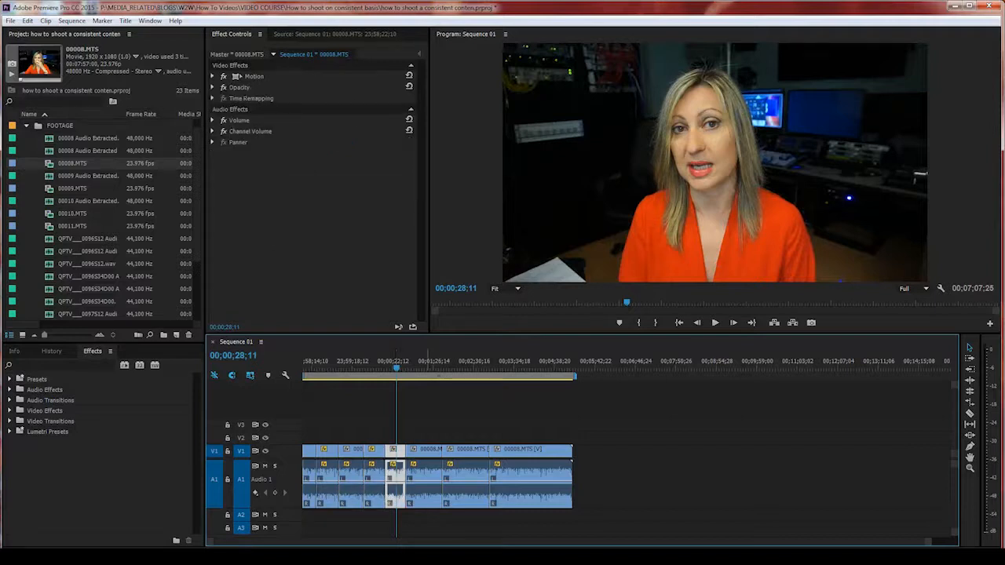
right_click(425, 471)
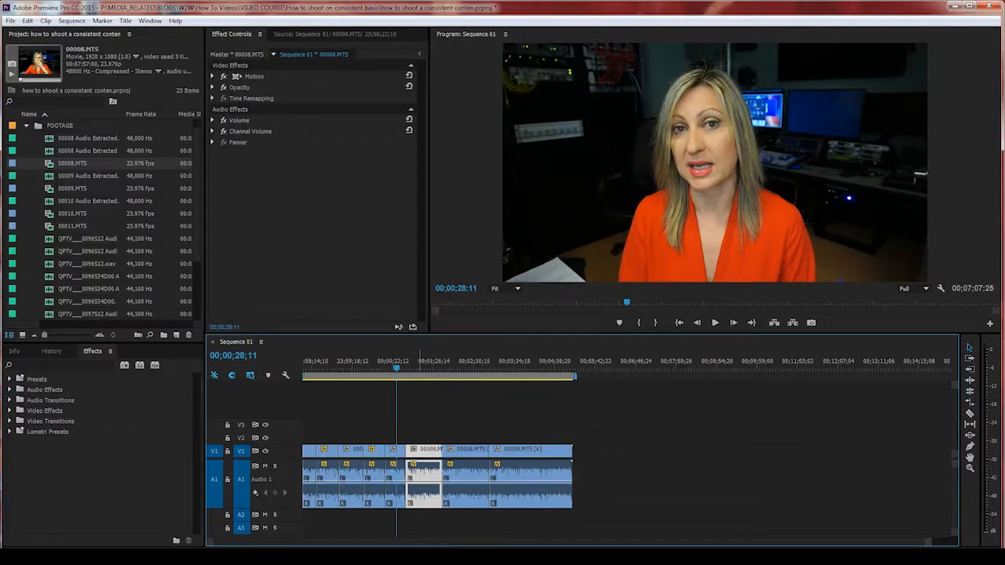
click(212, 77)
click(421, 366)
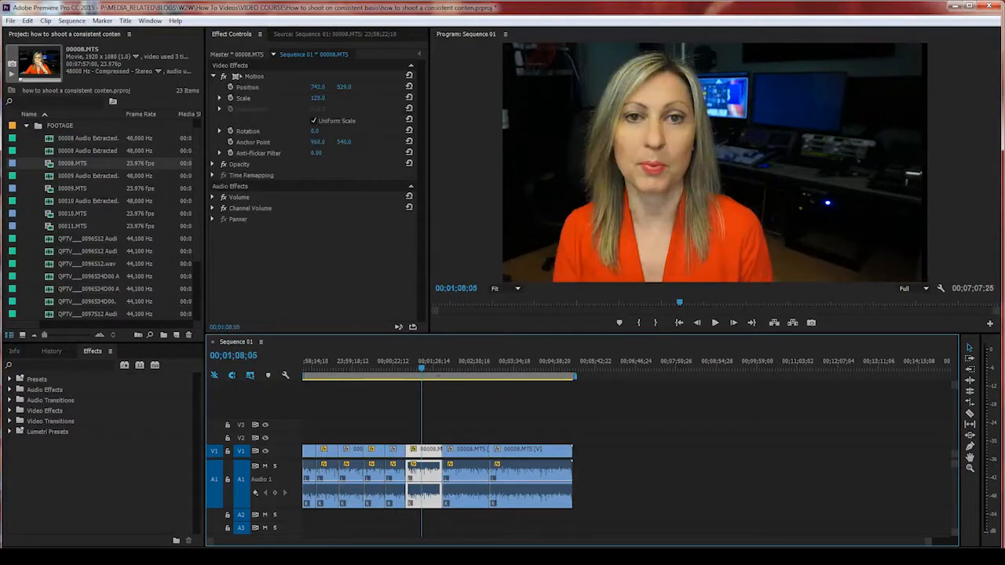
click(525, 454)
key(ctrl+v)
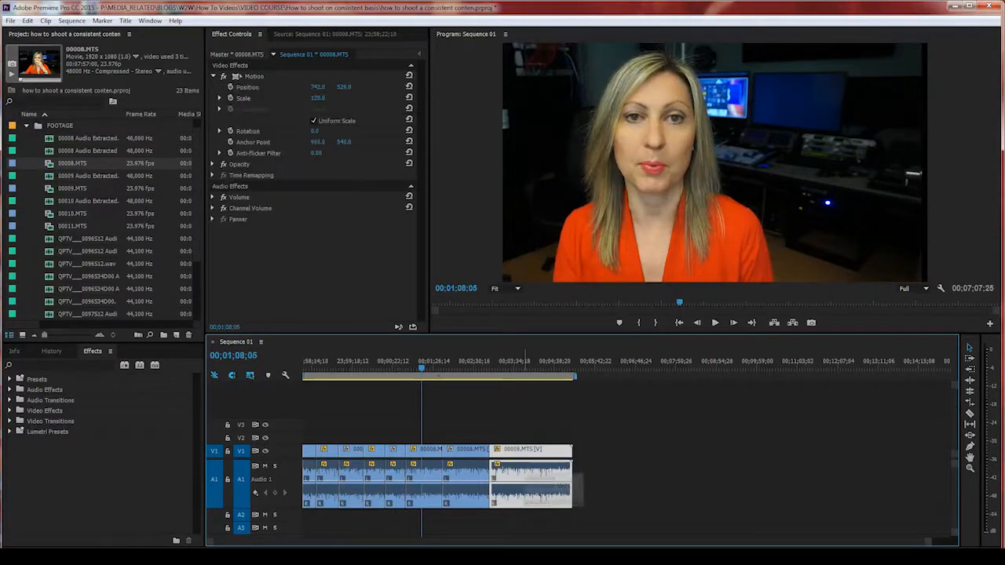
drag(307, 367, 531, 367)
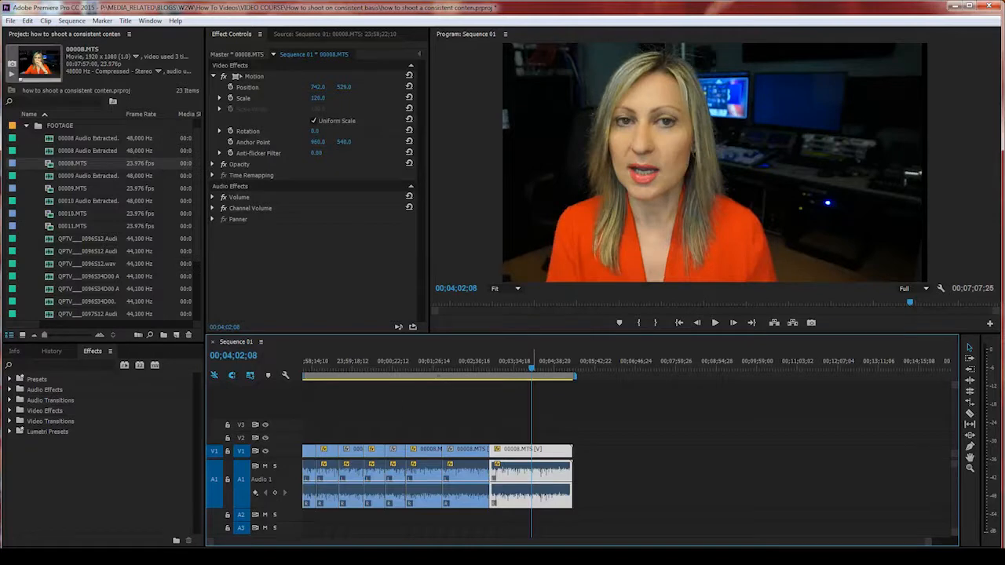
click(334, 367)
key(space)
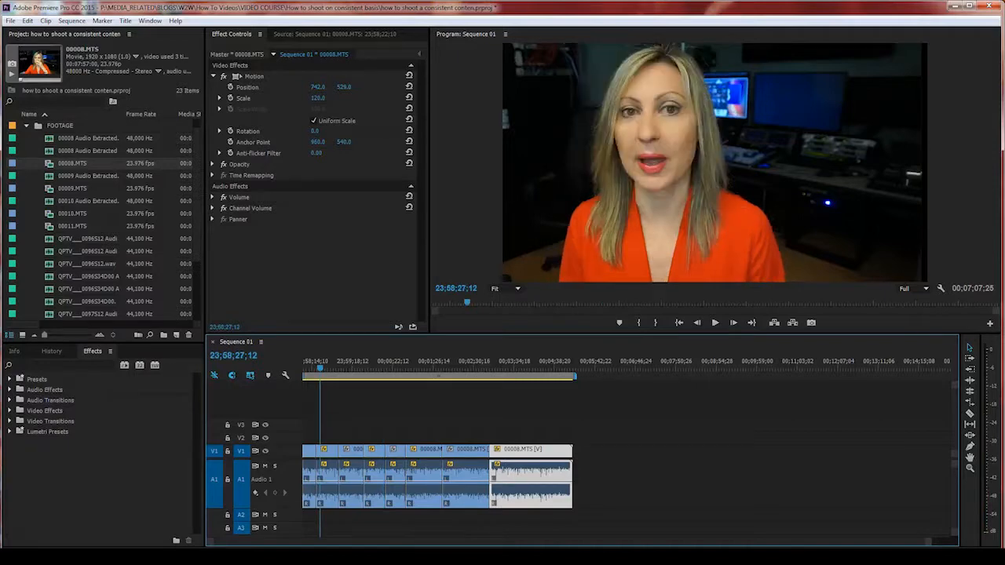
key(=)
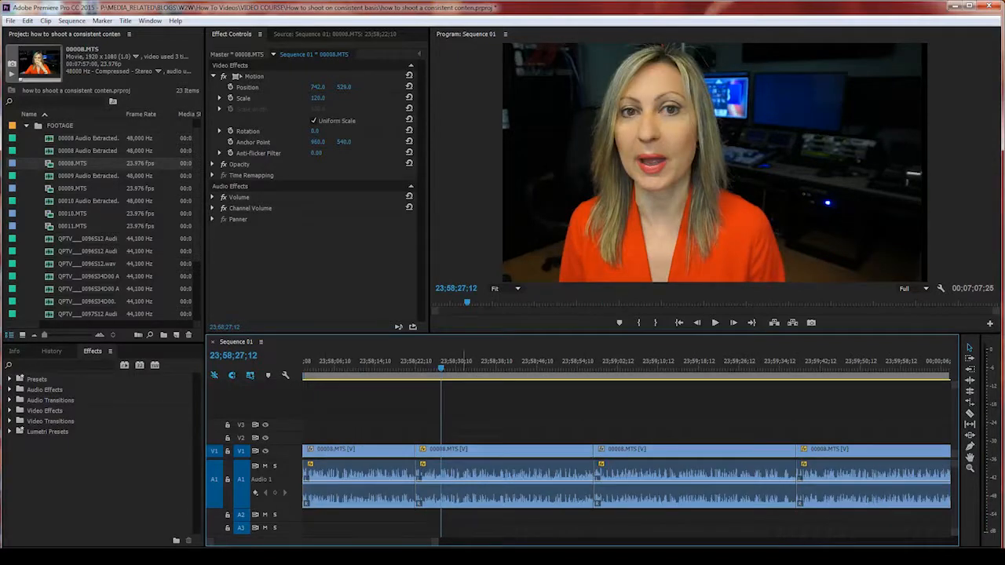
click(213, 76)
click(254, 76)
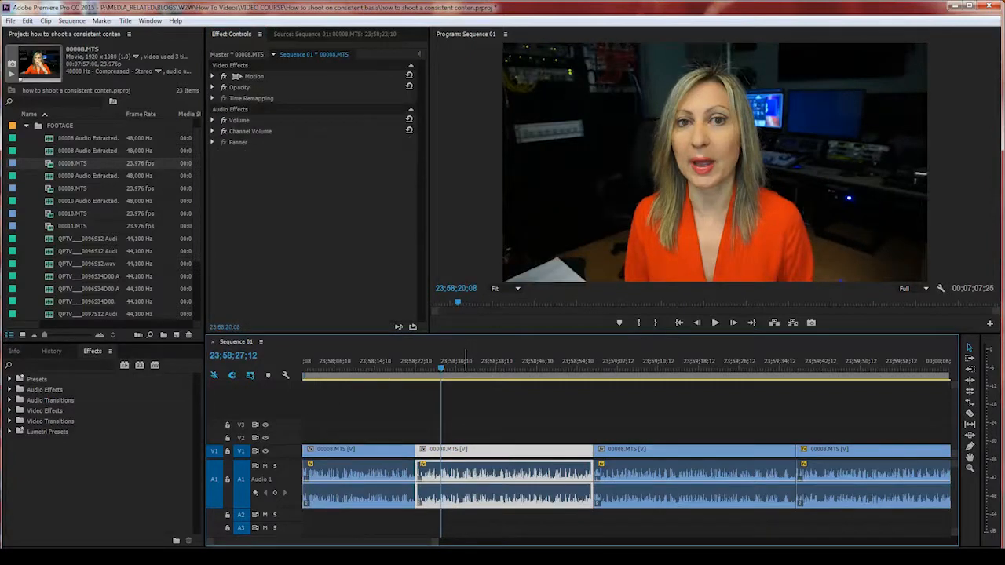
key(space)
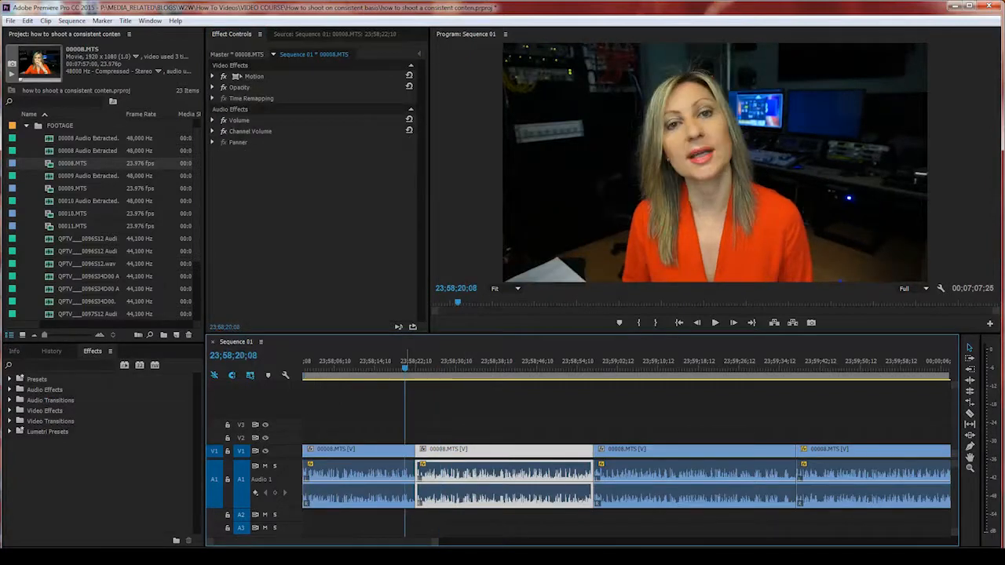